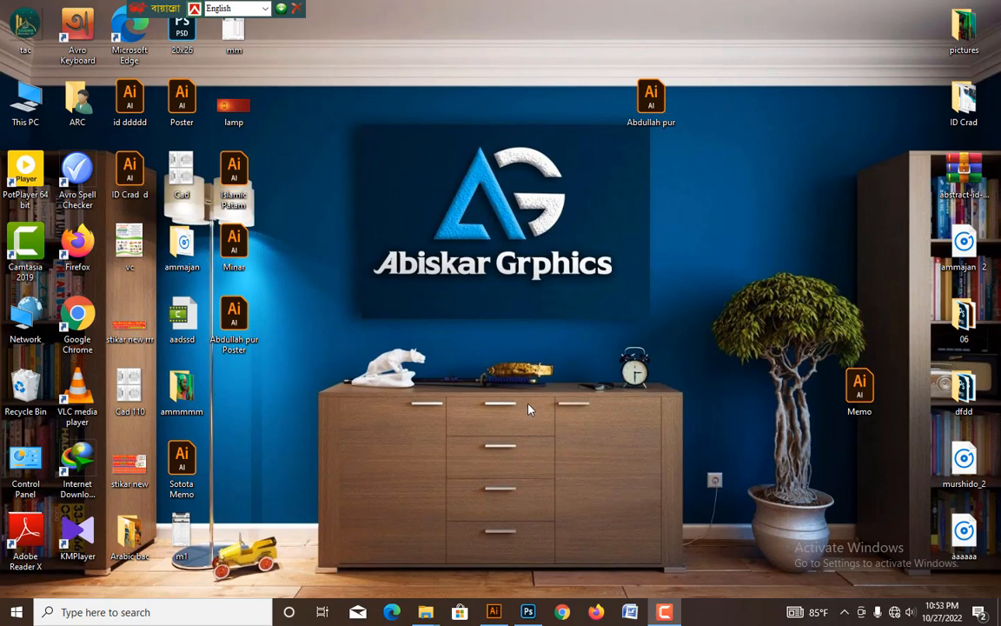
# Switch to Illustrator and draw a rectangle 3.25 in wide and 2 in high on the empty area beside the artboard.
pyautogui.click(493, 611)
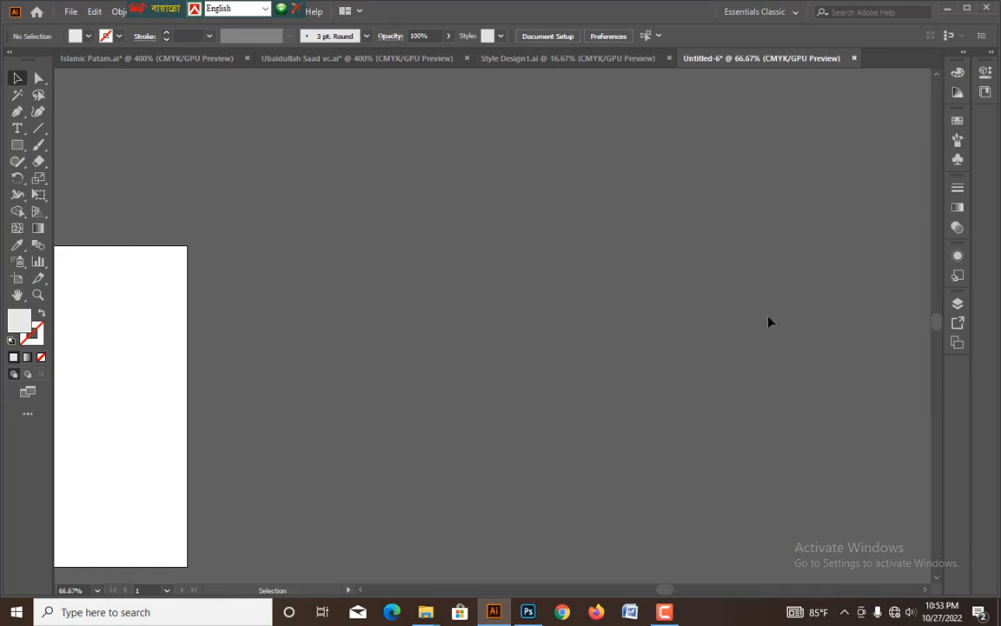
pyautogui.click(17, 145)
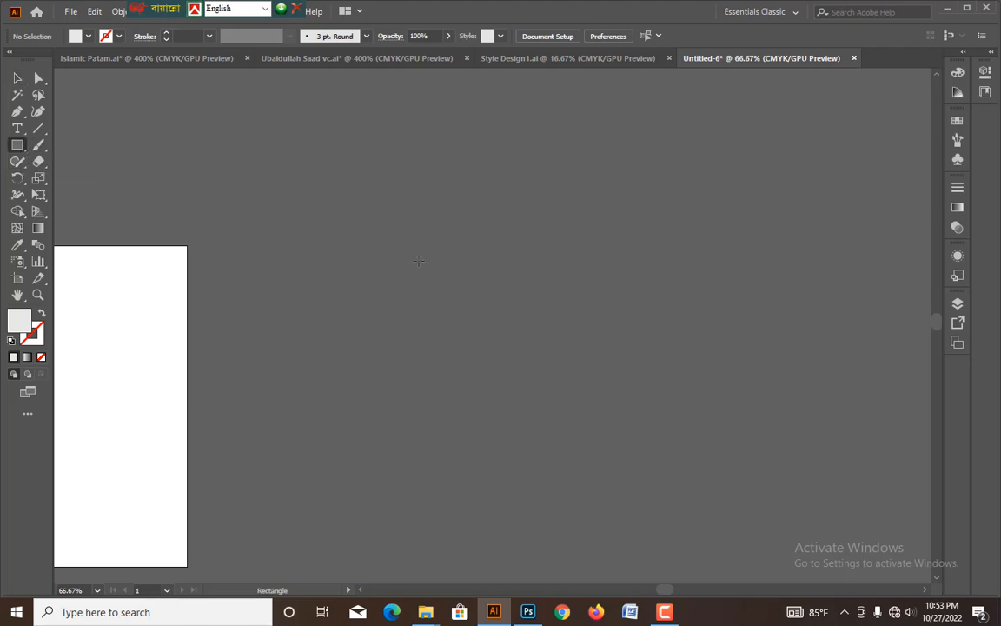
pyautogui.click(418, 260)
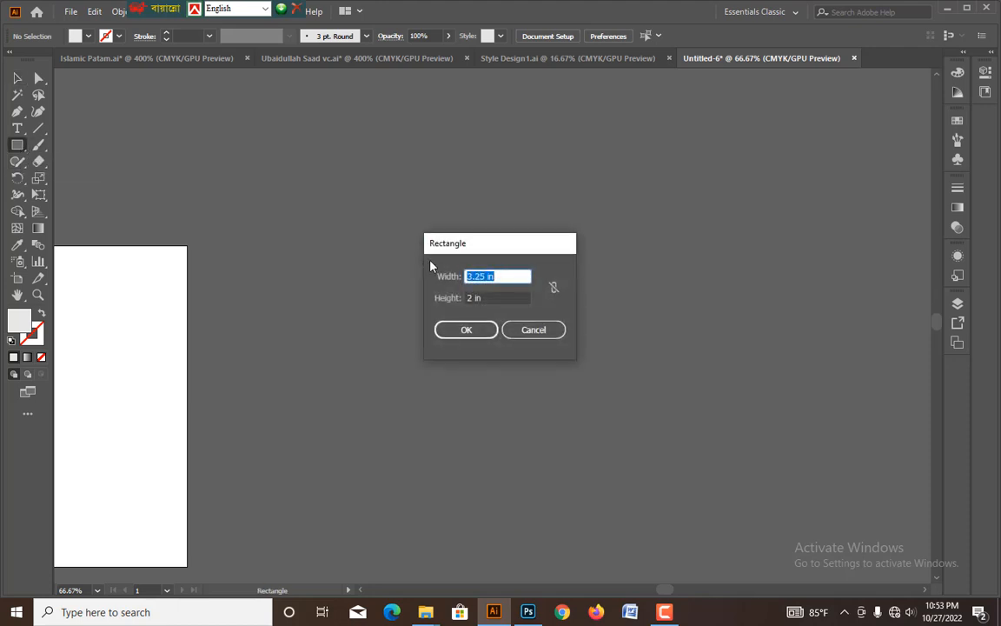
pyautogui.write('3.25')
pyautogui.press('Tab')
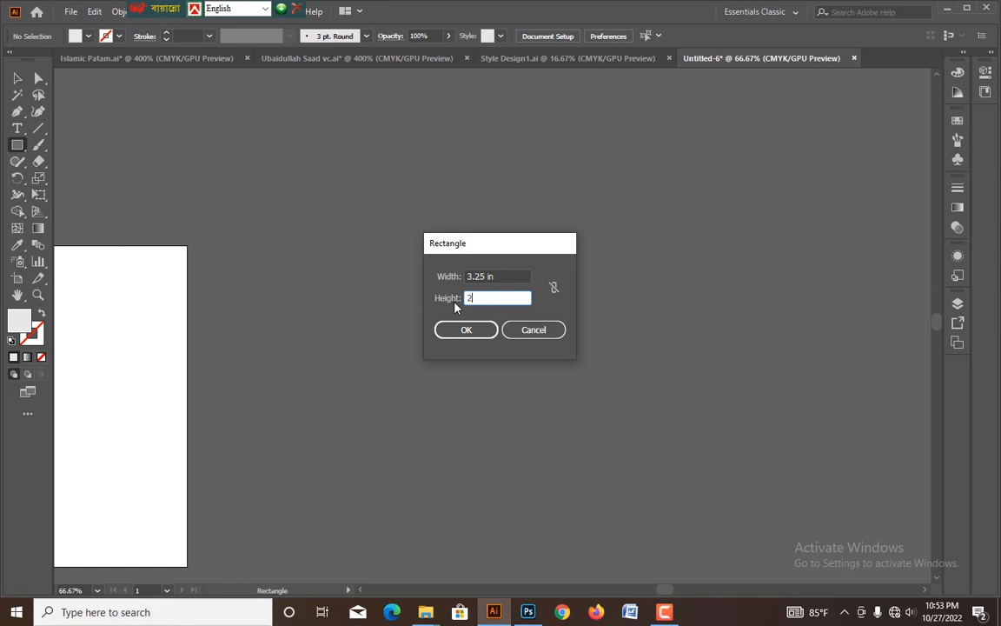
pyautogui.write('2')
pyautogui.press('Return')
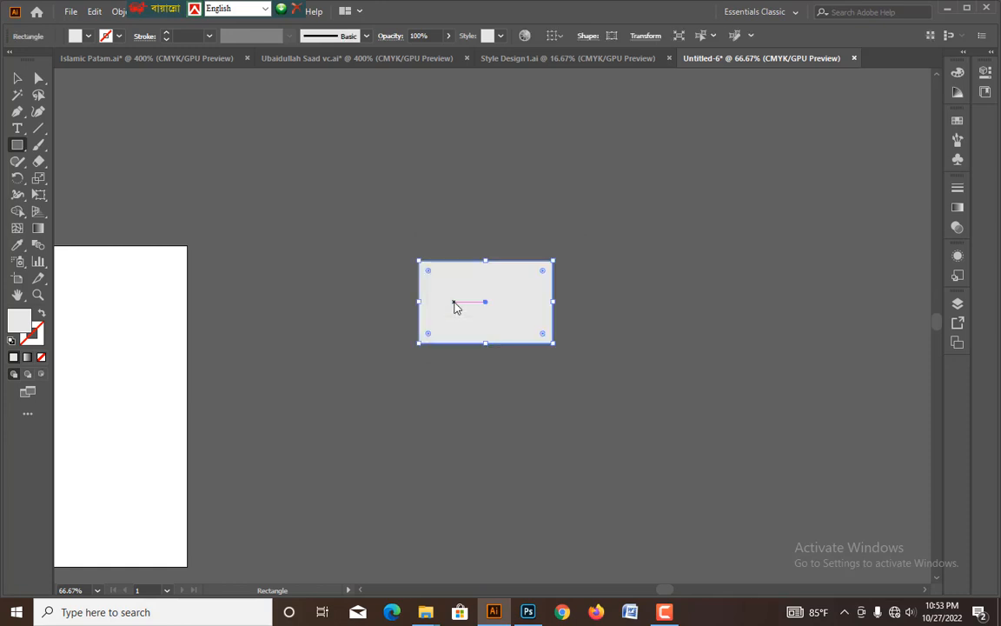
pyautogui.click(17, 78)
pyautogui.scroll(3, 493, 271)
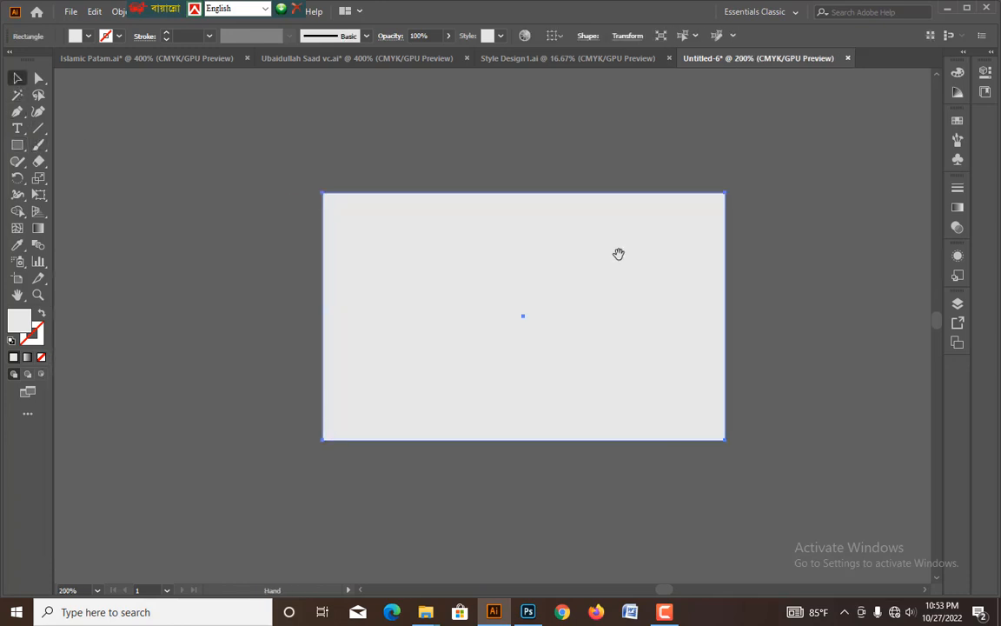
pyautogui.moveTo(618, 254); pyautogui.dragTo(763, 225)
pyautogui.moveTo(622, 290); pyautogui.dragTo(538, 347)
pyautogui.click(581, 187)
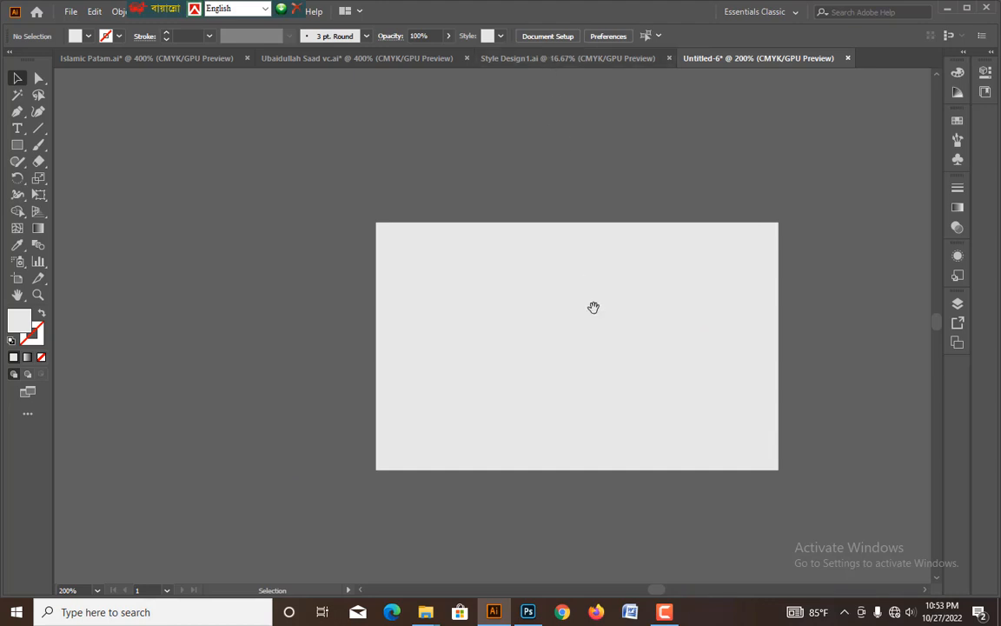
# Duplicate the card rectangle in place and shrink the copy toward the lower-left corner, to roughly a third of the height and three-fifths of the width.
pyautogui.click(616, 345)
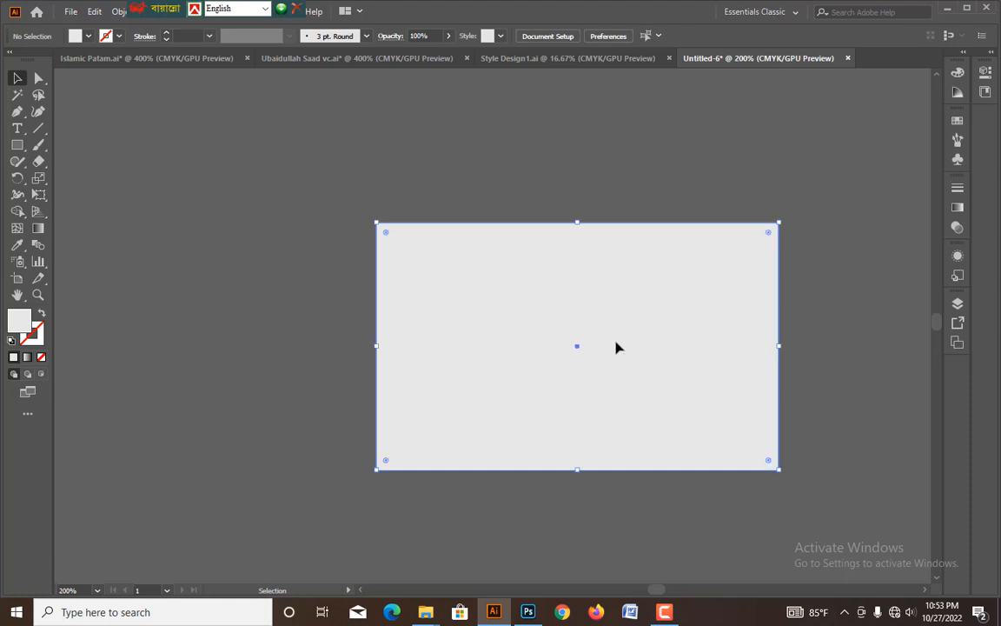
pyautogui.moveTo(595, 321); pyautogui.dragTo(603, 315)
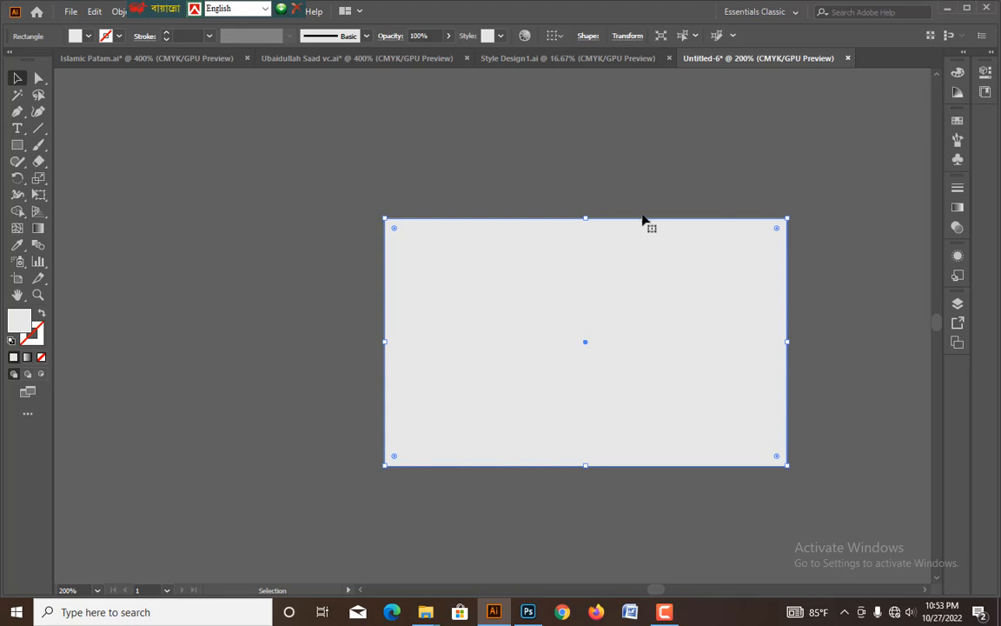
pyautogui.press('a')
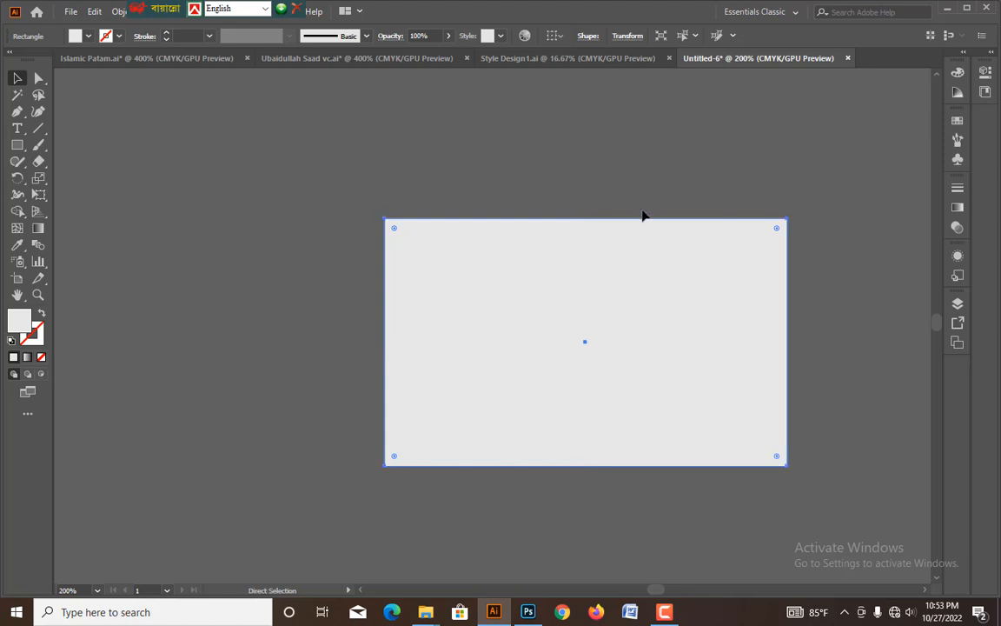
pyautogui.press('v')
pyautogui.moveTo(585, 219); pyautogui.dragTo(574, 375)
pyautogui.moveTo(786, 420); pyautogui.dragTo(619, 419)
# Fill the smaller lower-left rectangle with black by setting K to 100%.
pyautogui.hotkey('ctrl', '+')
pyautogui.press('space')
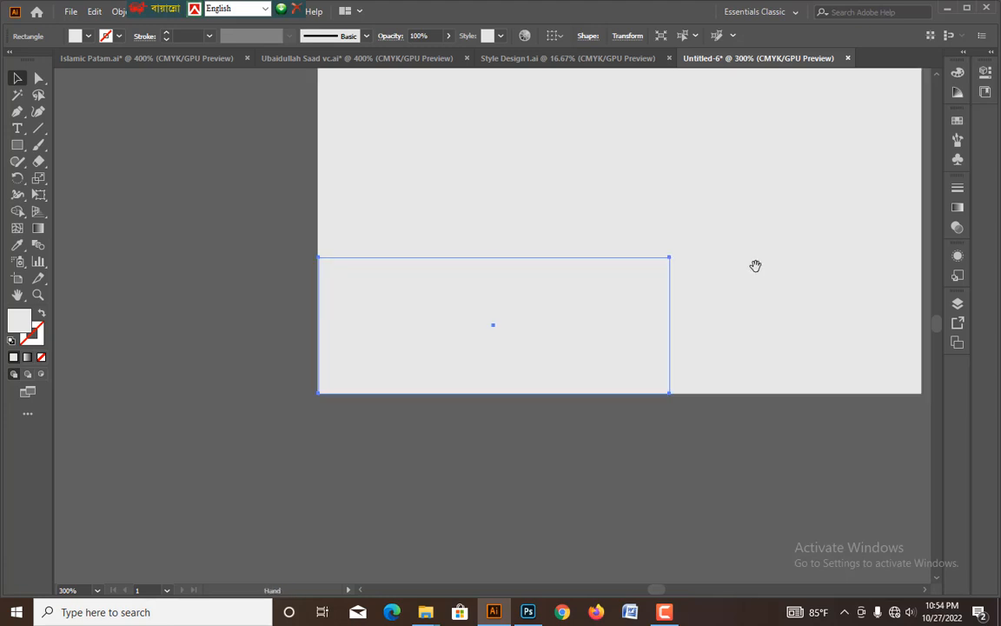
pyautogui.moveTo(759, 247); pyautogui.dragTo(730, 283)
pyautogui.click(959, 80)
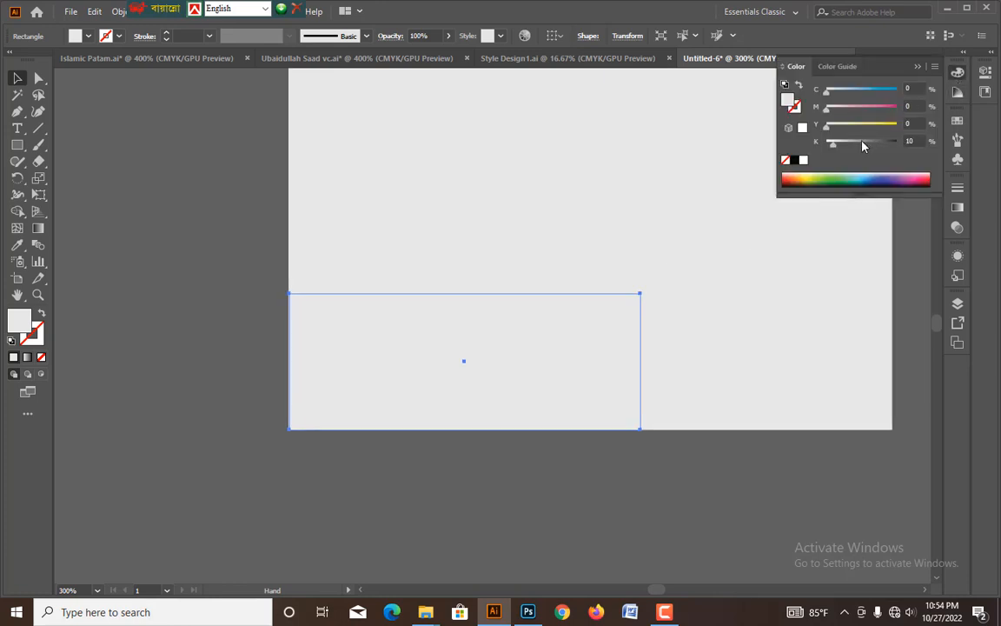
pyautogui.moveTo(863, 142); pyautogui.dragTo(902, 144)
pyautogui.moveTo(769, 246); pyautogui.dragTo(766, 277)
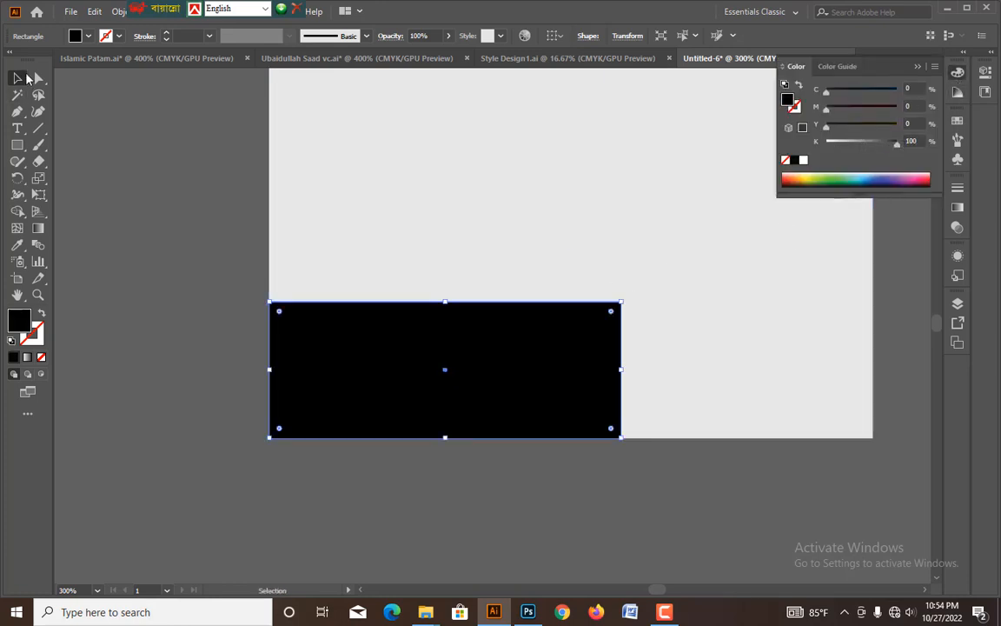
# Slant the black rectangle's right side by moving its lower-right anchor outward, and round its upper-right corner.
pyautogui.click(38, 79)
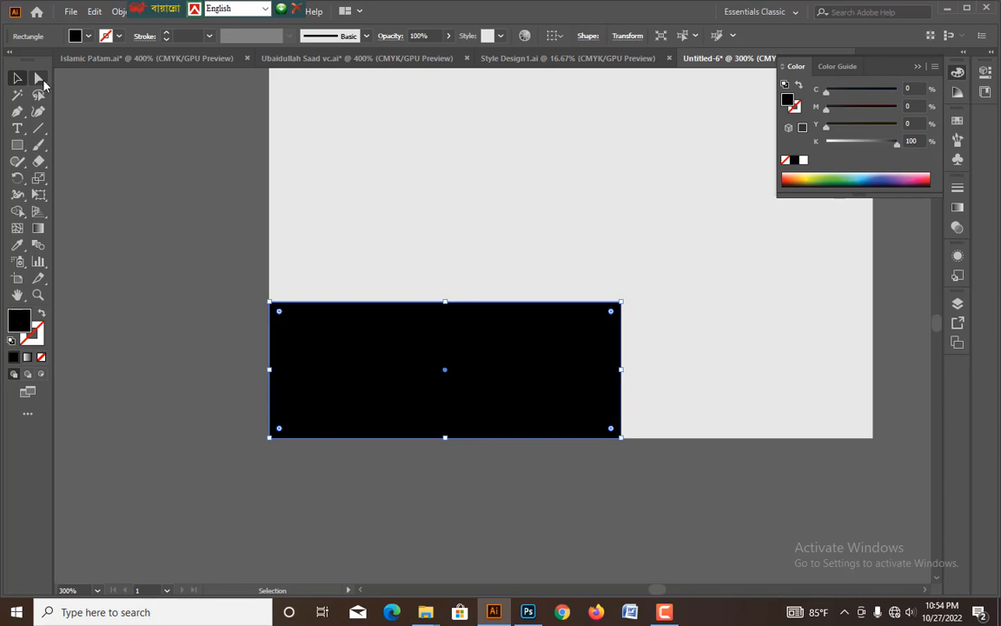
pyautogui.click(621, 439)
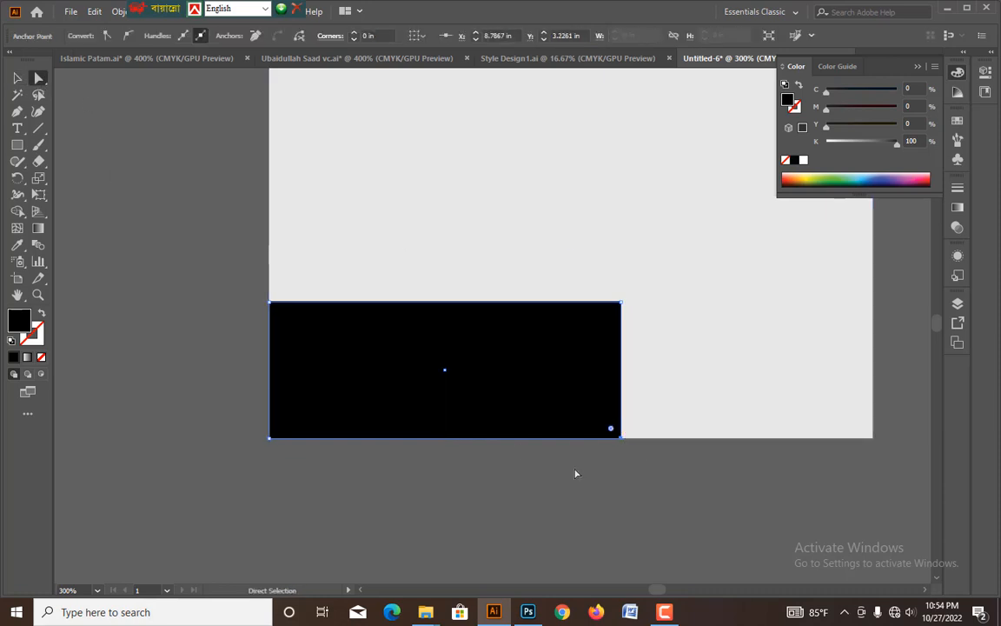
pyautogui.moveTo(621, 438); pyautogui.dragTo(657, 442)
pyautogui.press('space')
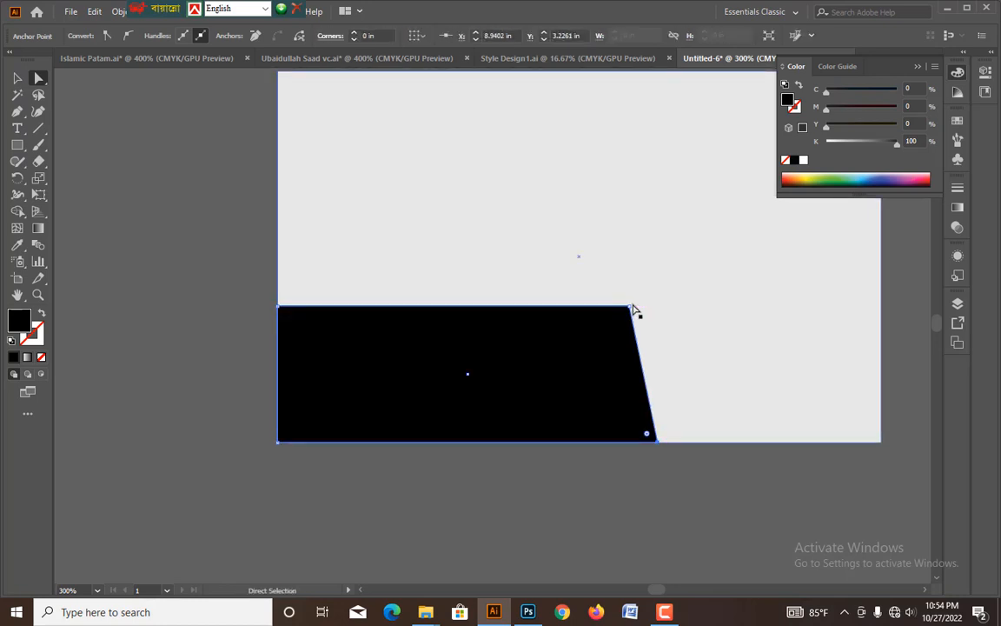
pyautogui.click(631, 306)
pyautogui.moveTo(620, 320); pyautogui.dragTo(608, 335)
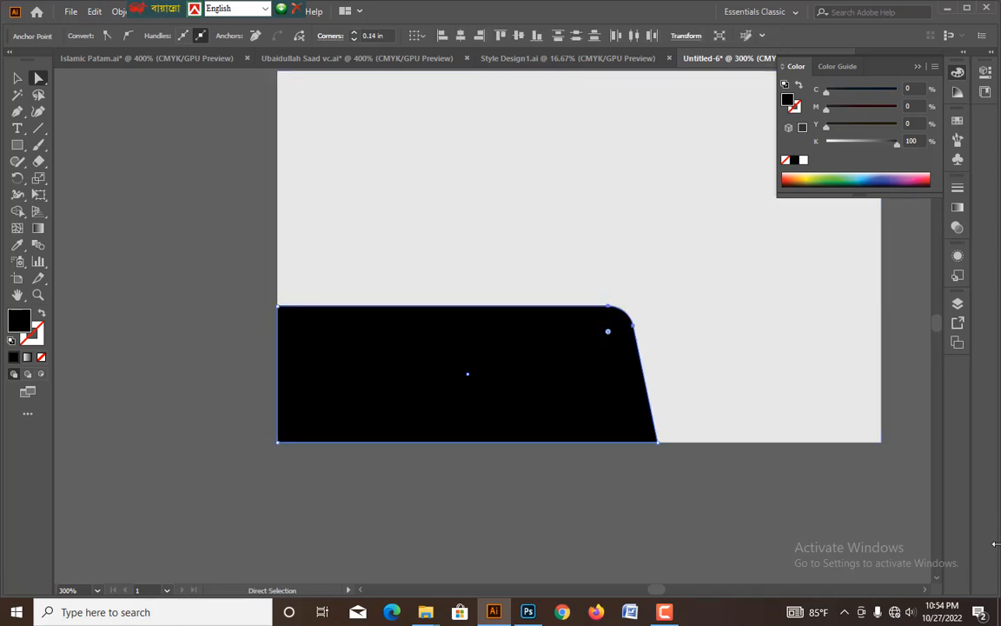
pyautogui.click(18, 81)
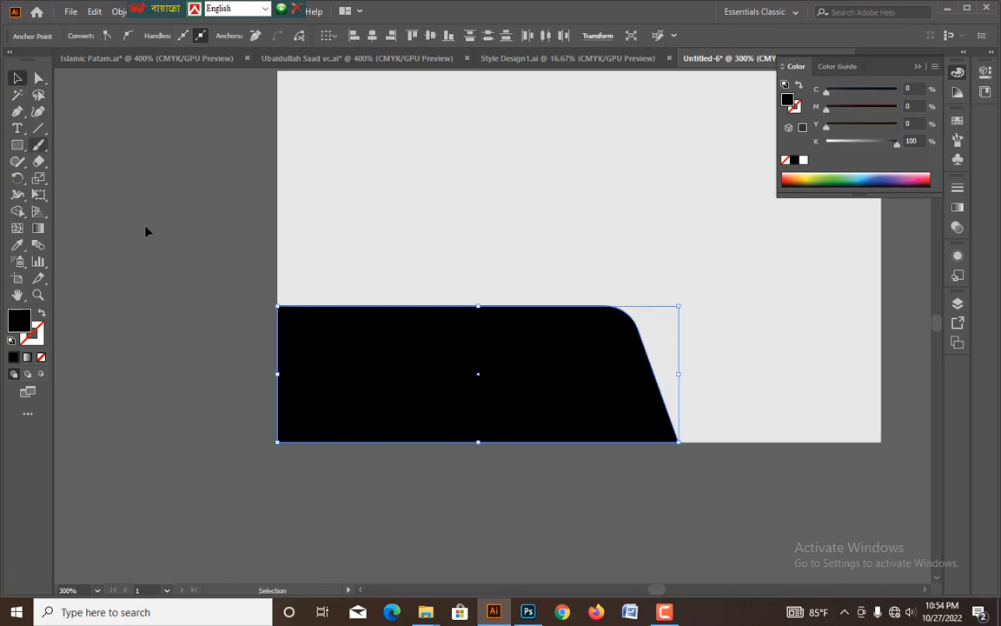
pyautogui.click(146, 227)
# Copy the black shape into the upper part of the card and reflect the copy across the horizontal axis.
pyautogui.moveTo(472, 331); pyautogui.dragTo(518, 237)
pyautogui.rightClick(617, 227)
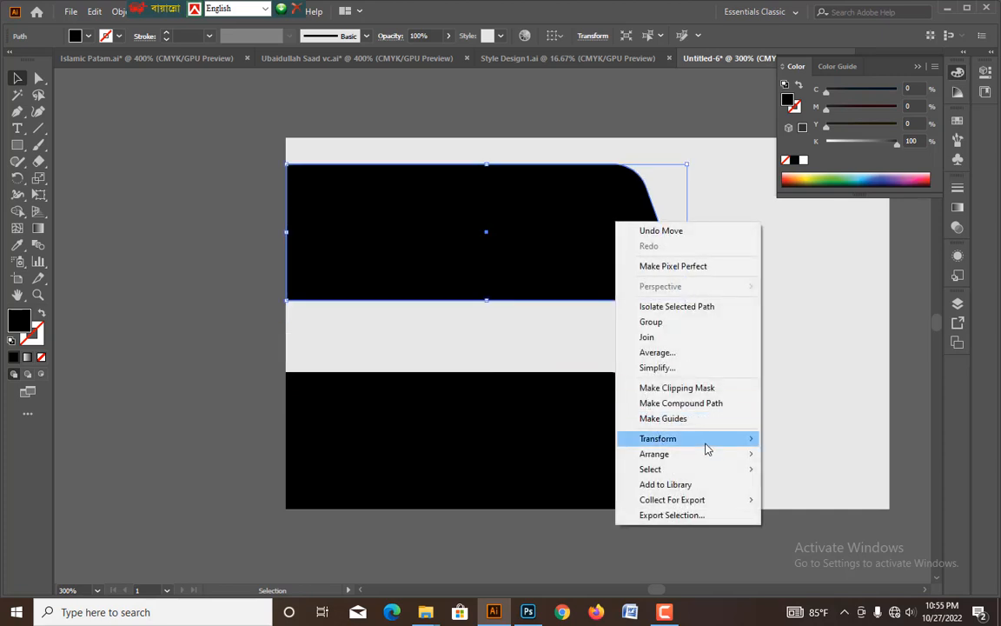
pyautogui.moveTo(708, 440)
pyautogui.click(815, 488)
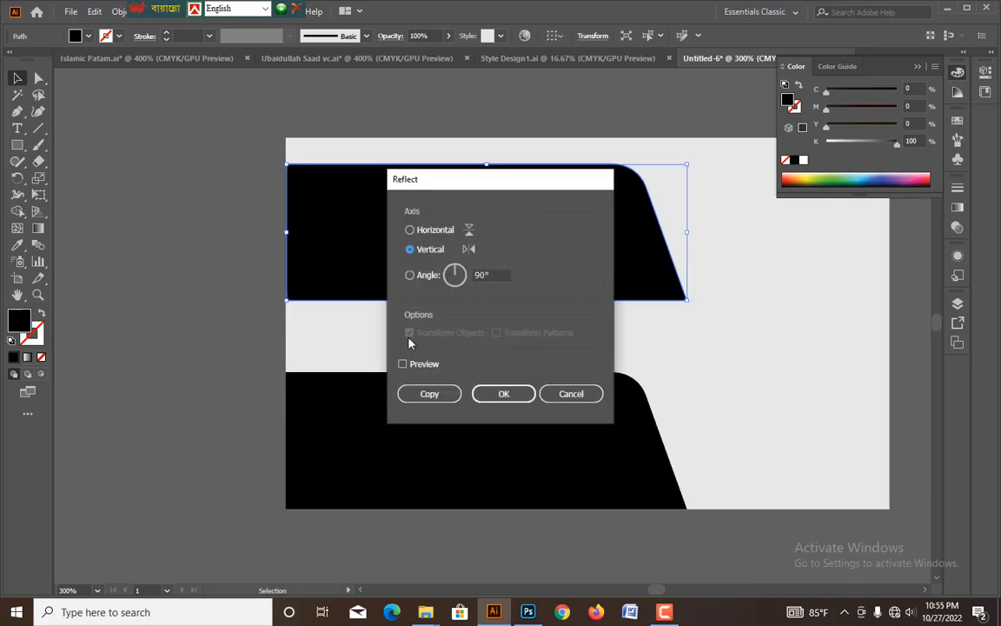
pyautogui.click(402, 363)
pyautogui.moveTo(490, 184); pyautogui.dragTo(525, 237)
pyautogui.click(469, 281)
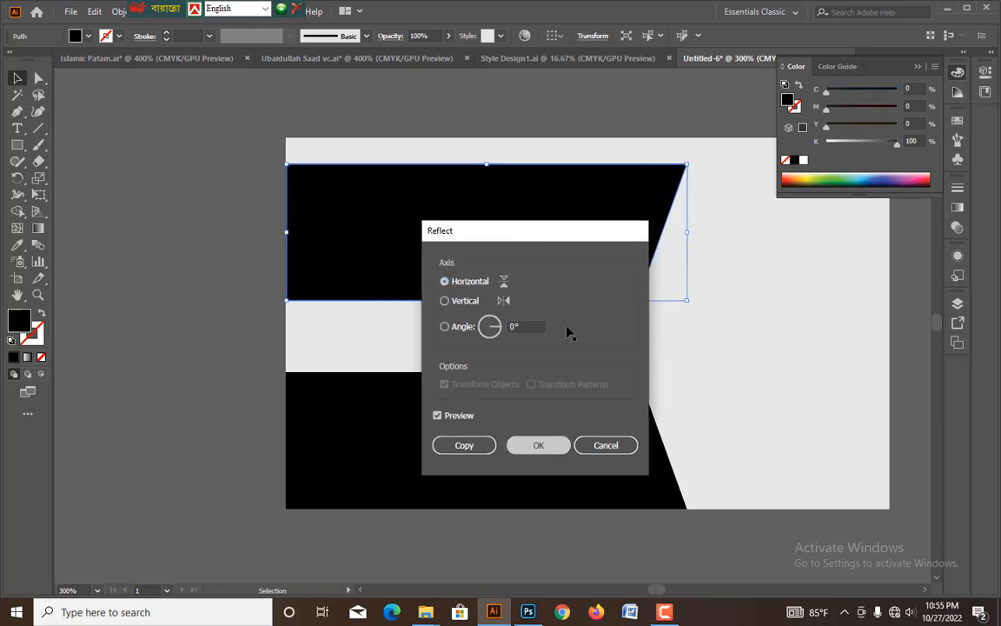
pyautogui.press('Return')
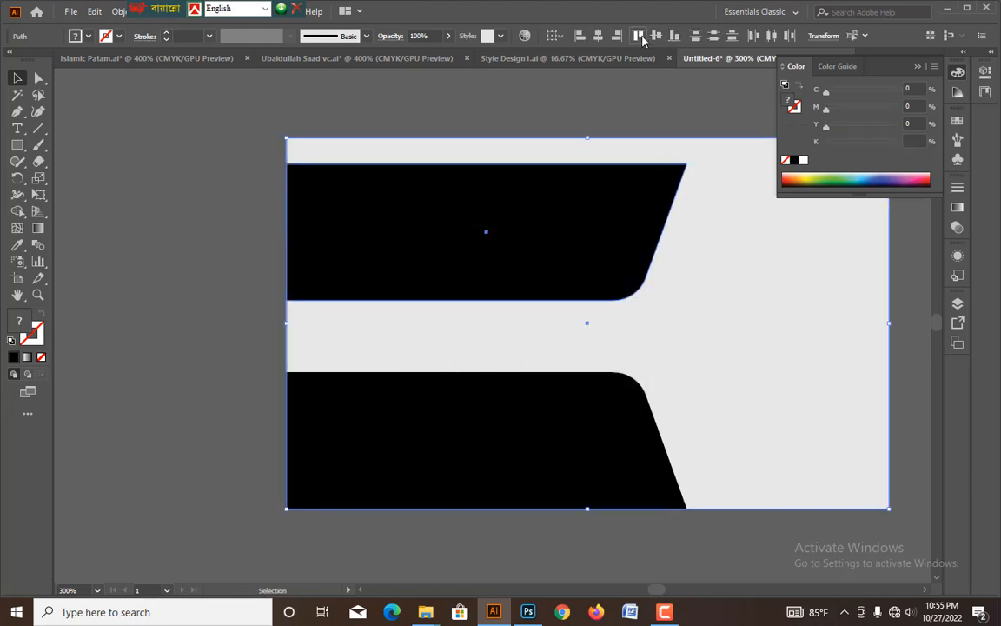
# Align the flipped shape with the card's top edge and fill it with lime green, C 36%, M 0%, Y 100%, K 0%.
pyautogui.click(641, 37)
pyautogui.click(643, 102)
pyautogui.click(592, 244)
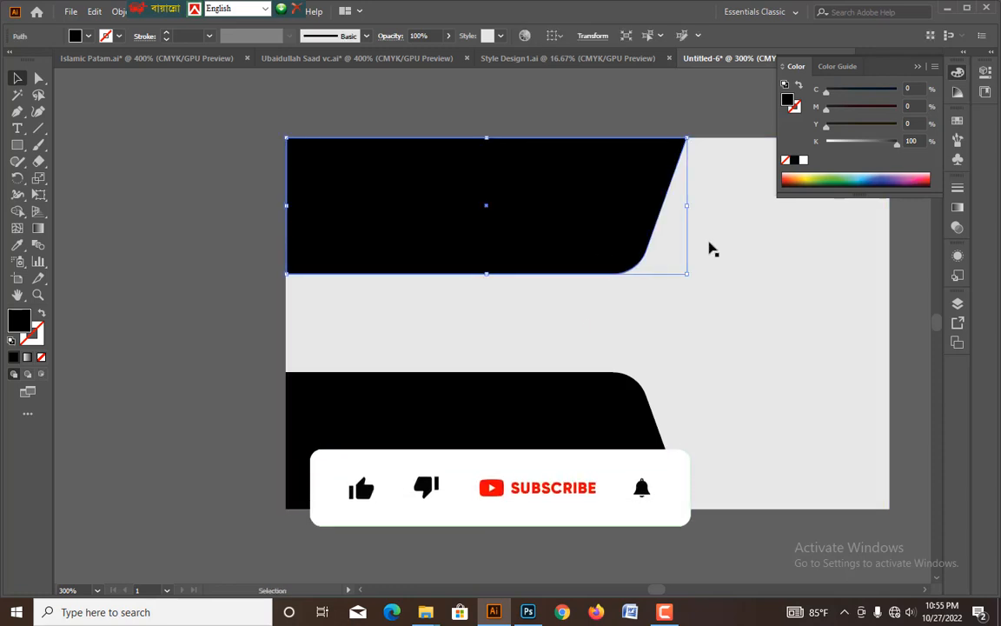
pyautogui.click(803, 160)
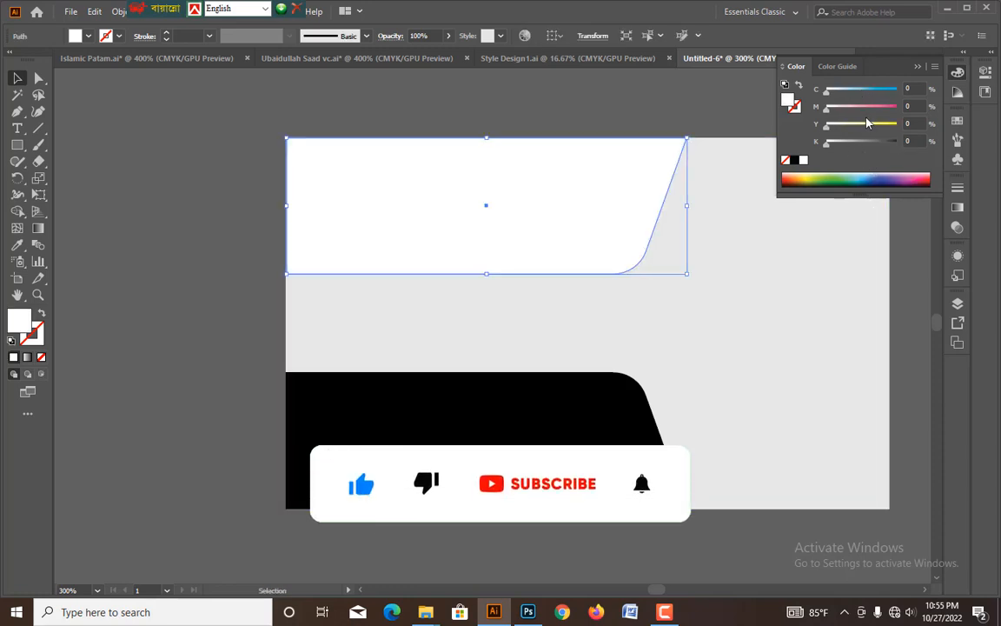
pyautogui.moveTo(873, 128); pyautogui.dragTo(943, 125)
pyautogui.moveTo(836, 93); pyautogui.dragTo(855, 96)
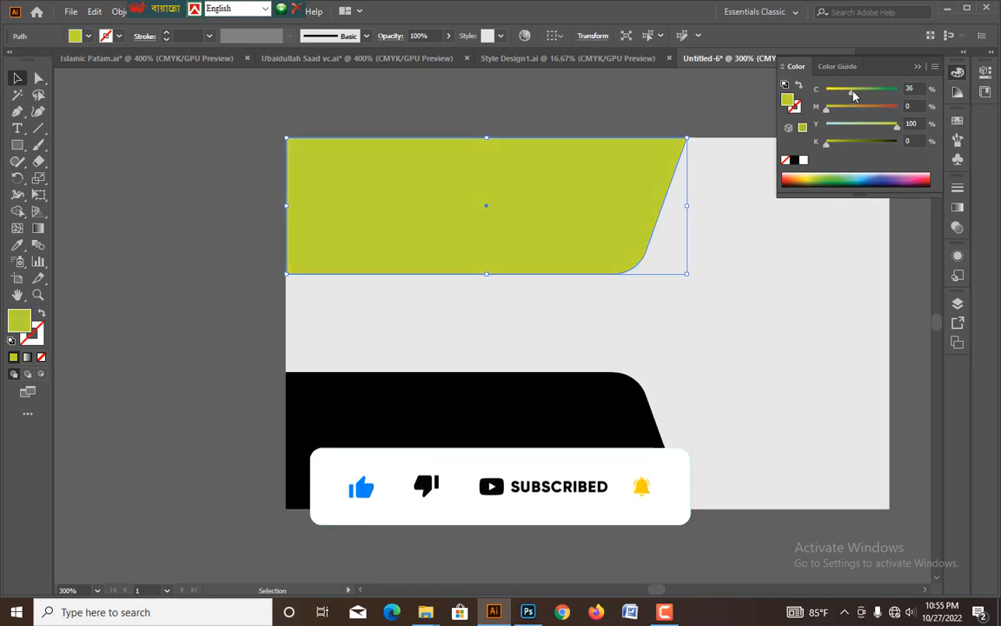
pyautogui.click(700, 127)
# Duplicate the grey card rectangle in place and reduce the copy to a thin full-width strip just above the card's bottom edge.
pyautogui.hotkey('ctrl', '-')
pyautogui.click(734, 359)
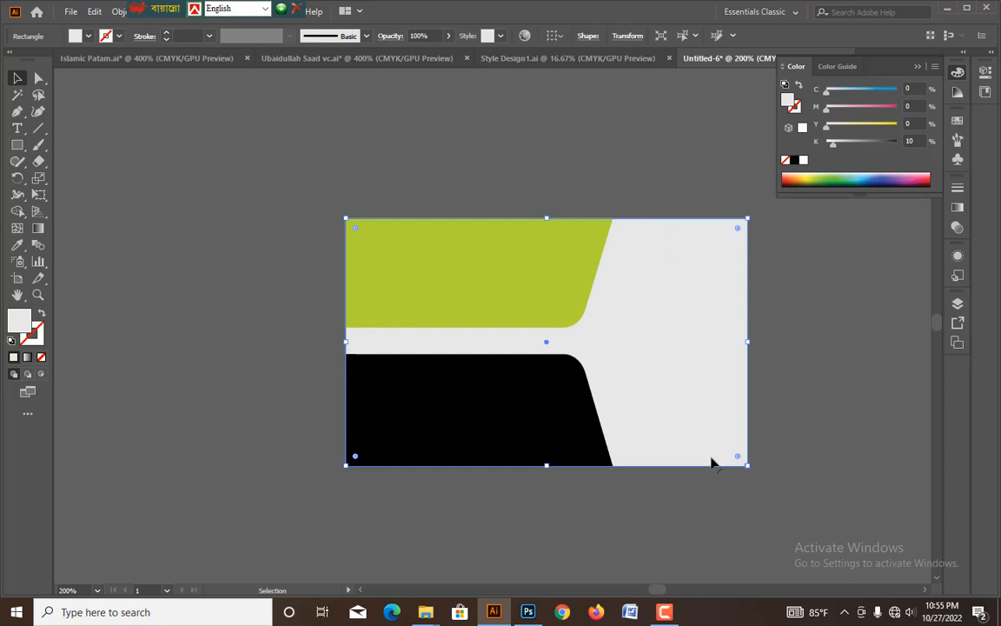
pyautogui.moveTo(546, 218); pyautogui.dragTo(546, 309)
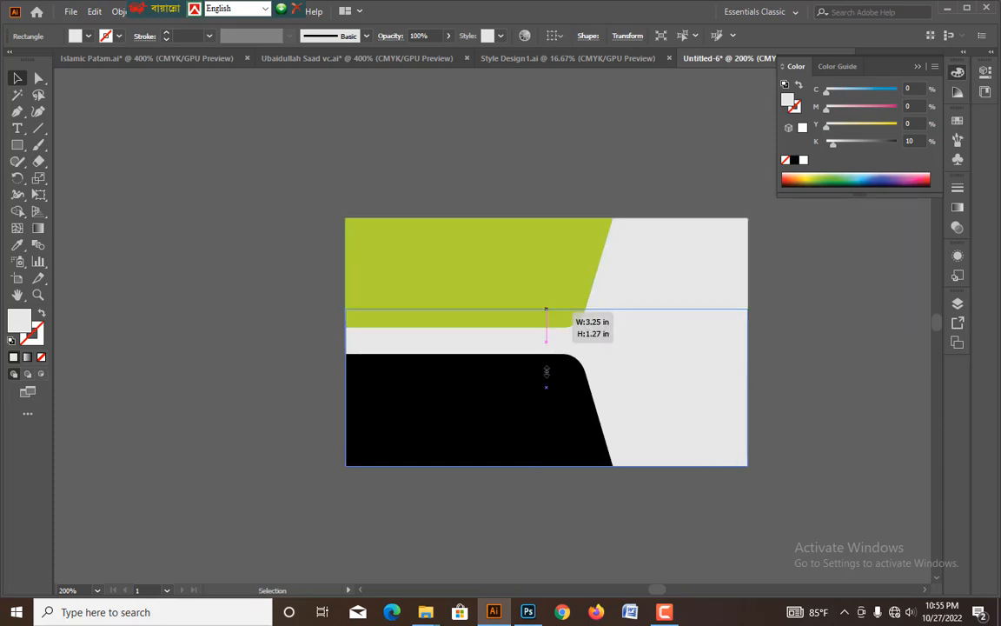
pyautogui.moveTo(545, 371); pyautogui.dragTo(609, 455)
pyautogui.hotkey('ctrl', 'z')
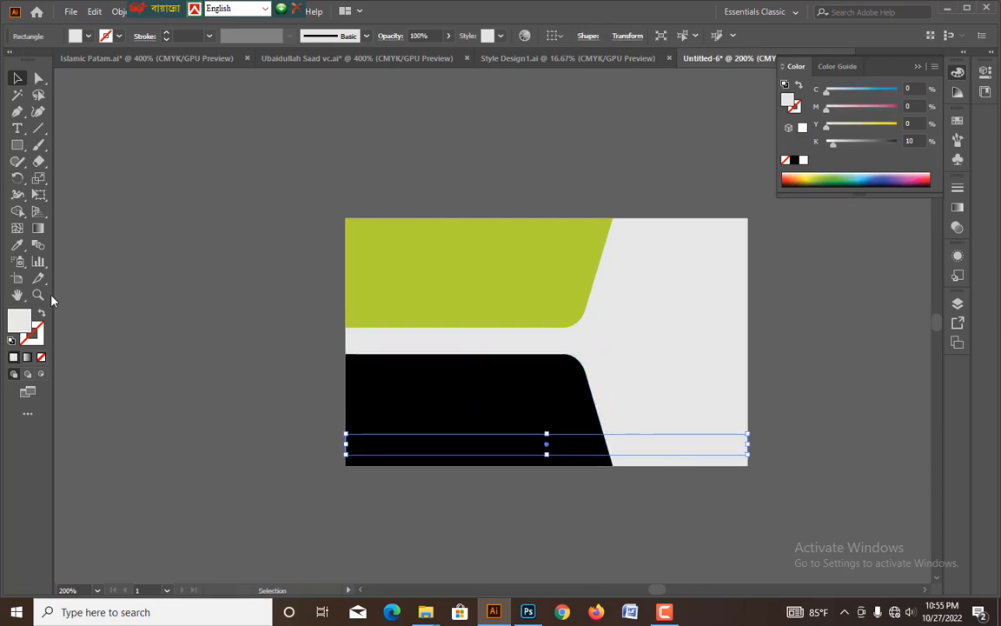
# Fill the thin strip with the lime green sampled from the upper shape, and deselect it.
pyautogui.click(16, 245)
pyautogui.click(474, 303)
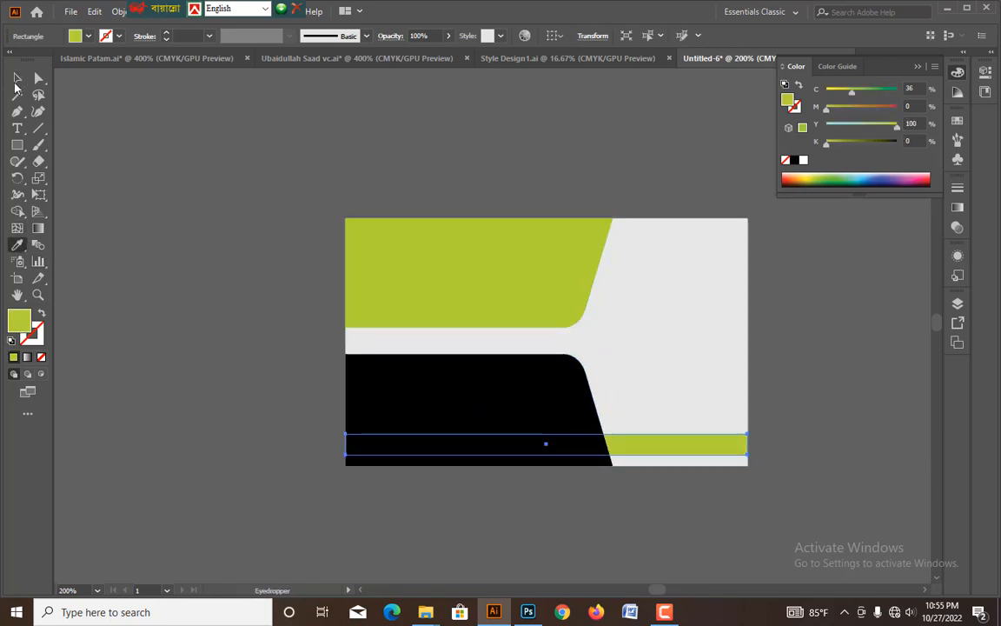
pyautogui.click(16, 78)
pyautogui.click(252, 290)
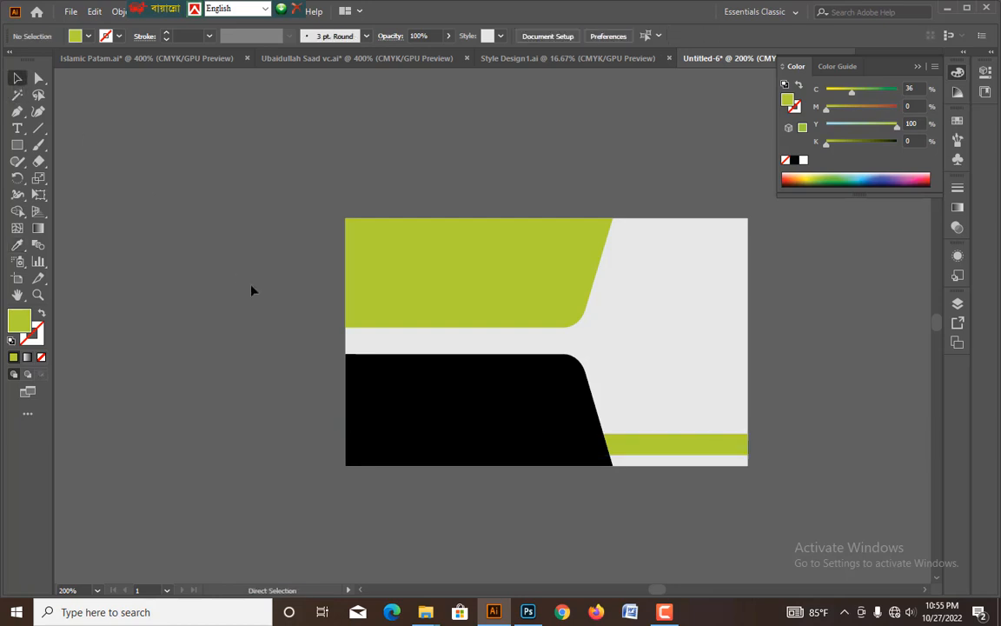
# Place a line of placeholder text on the green upper shape.
pyautogui.hotkey('ctrl', '=')
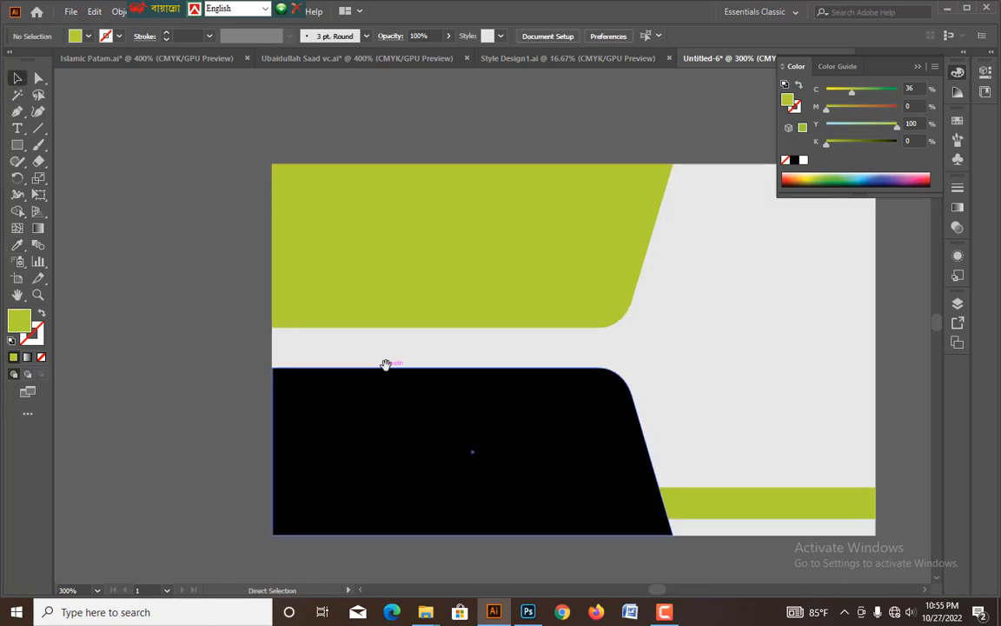
pyautogui.hotkey('ctrl', '-')
pyautogui.moveTo(429, 309); pyautogui.dragTo(445, 330)
pyautogui.hotkey('ctrl', '=')
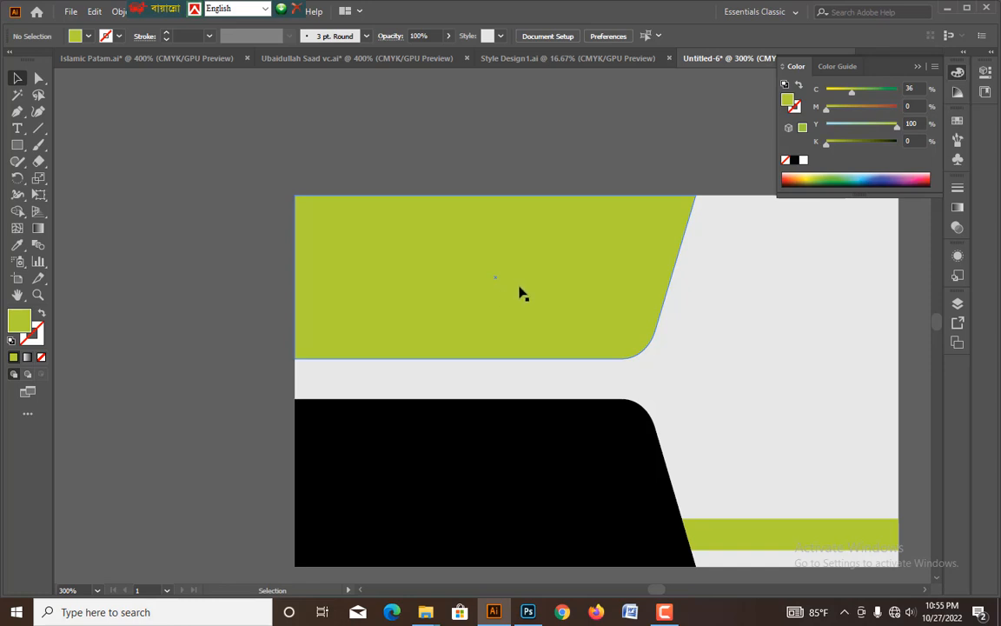
pyautogui.hotkey('ctrl', '+')
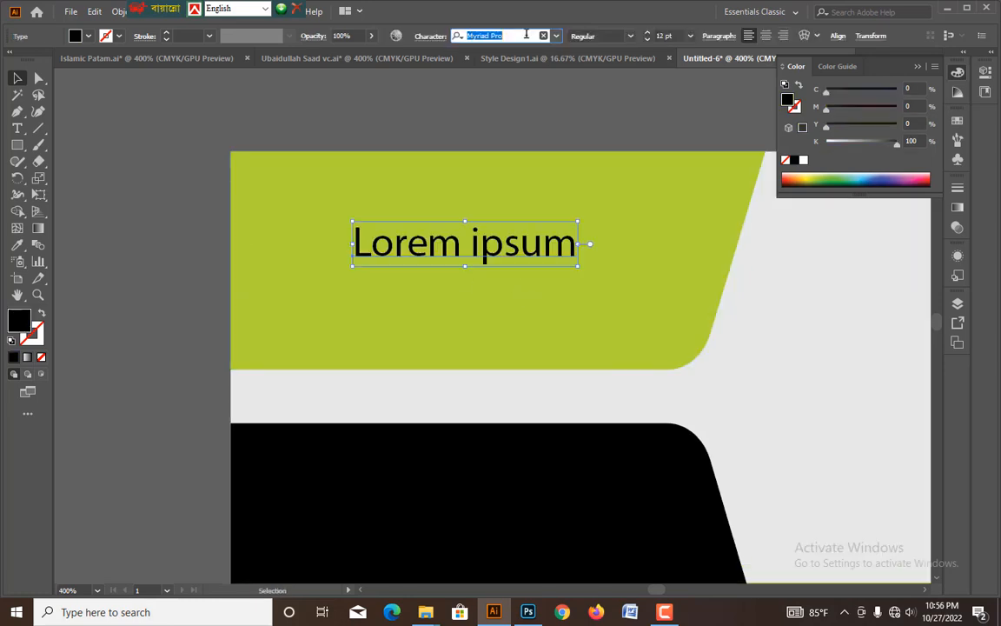
pyautogui.write('Uba')
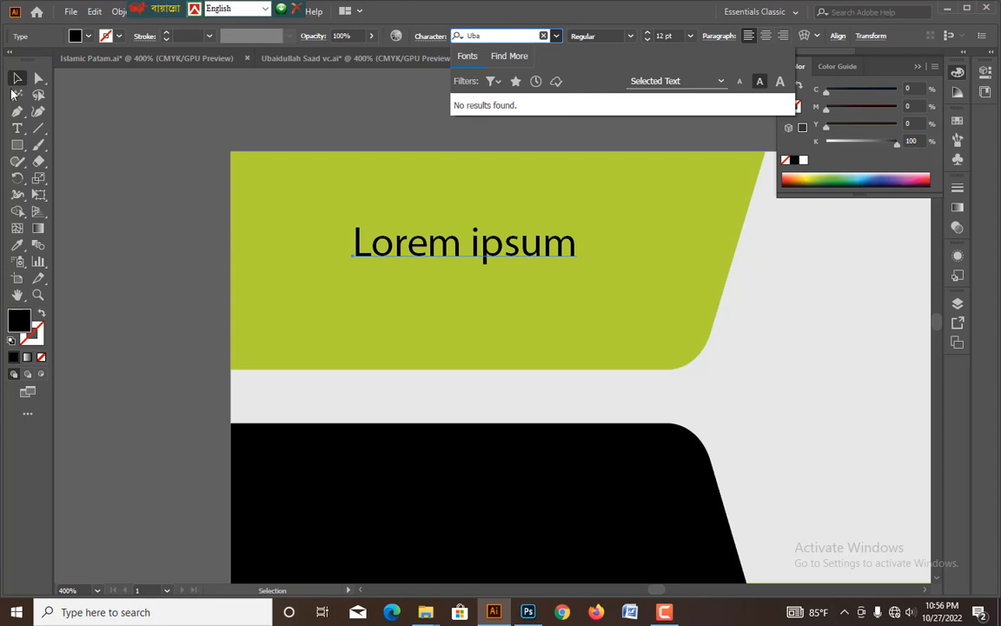
pyautogui.click(17, 76)
pyautogui.click(119, 180)
# Replace the placeholder text on the green upper shape with the cardholder's full name.
pyautogui.doubleClick(504, 251)
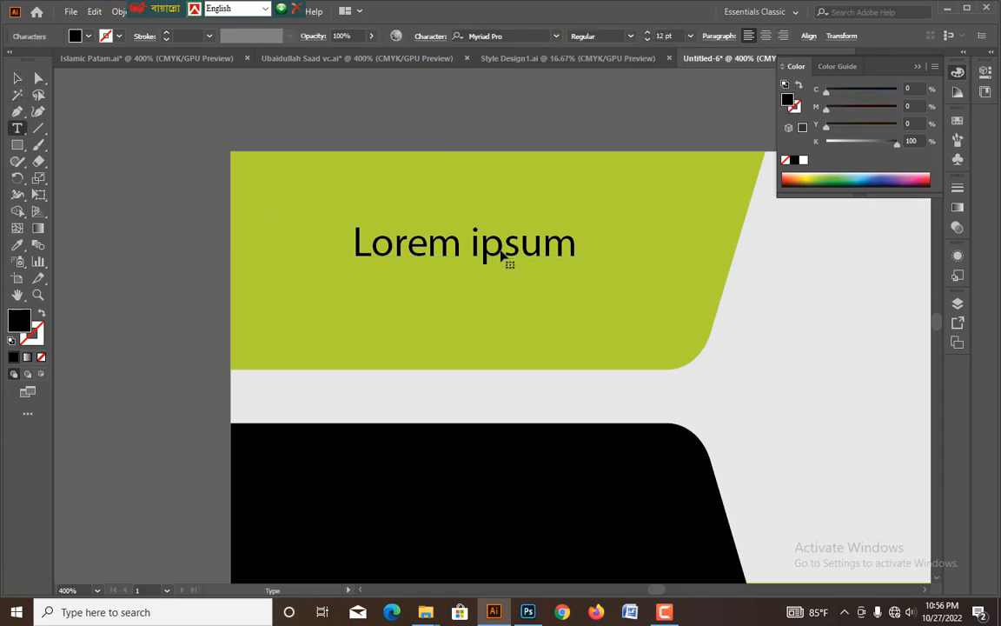
pyautogui.hotkey('ctrl', 'a')
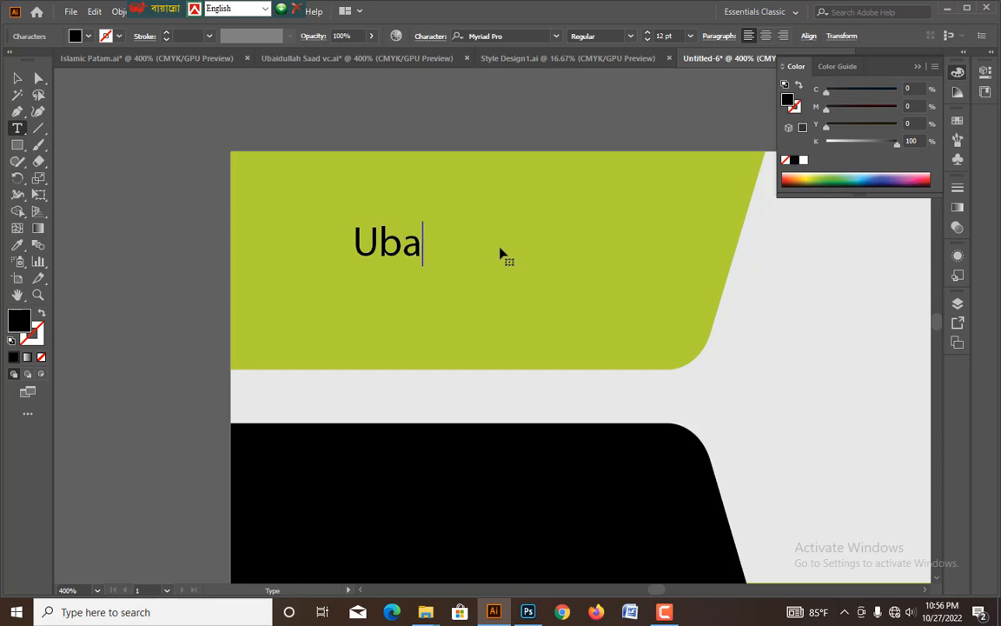
pyautogui.press('Escape')
# Set the font of the cardholder's name line to Arial Bold.
pyautogui.click(501, 36)
pyautogui.write('ar')
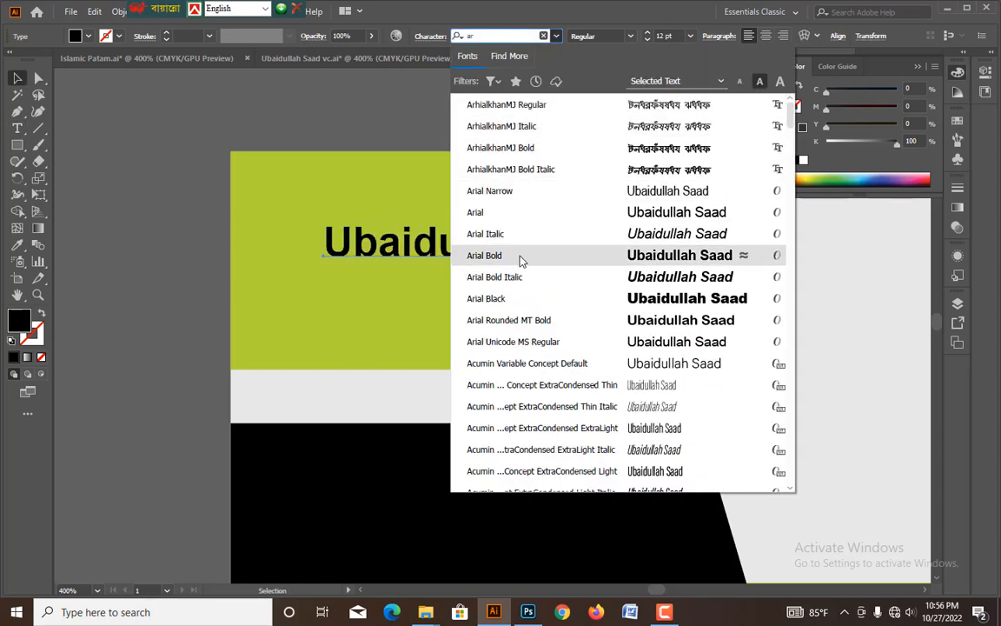
pyautogui.click(521, 258)
pyautogui.moveTo(553, 248)
pyautogui.mouseDown()
pyautogui.moveTo(600, 242)
pyautogui.moveTo(569, 247)
pyautogui.mouseUp()
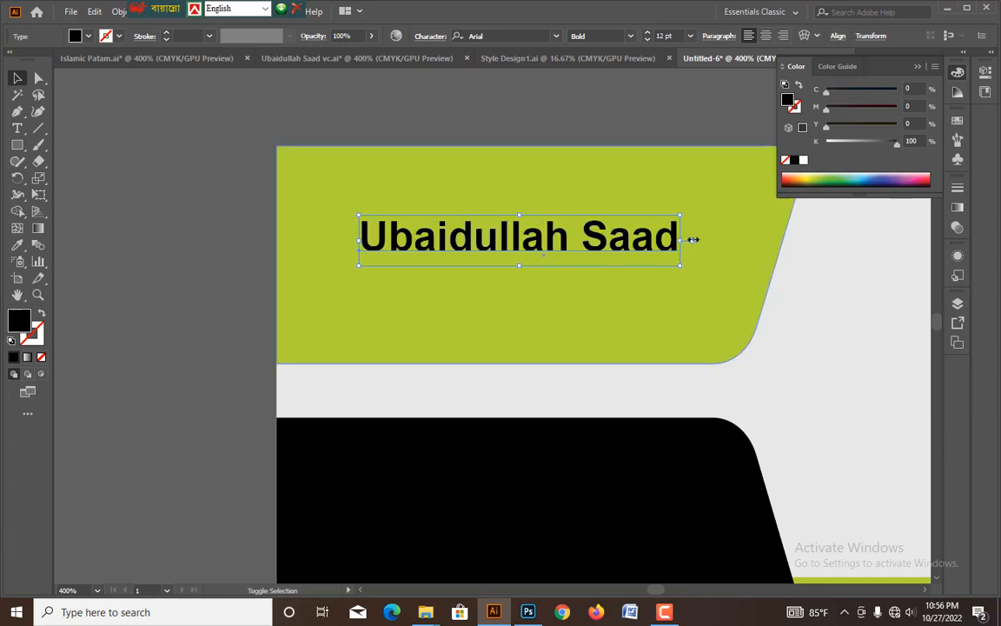
# Enlarge the name line, copy it just below at 8.87 pt and change the copy to "Graphics Designer".
pyautogui.moveTo(691, 240); pyautogui.dragTo(580, 293)
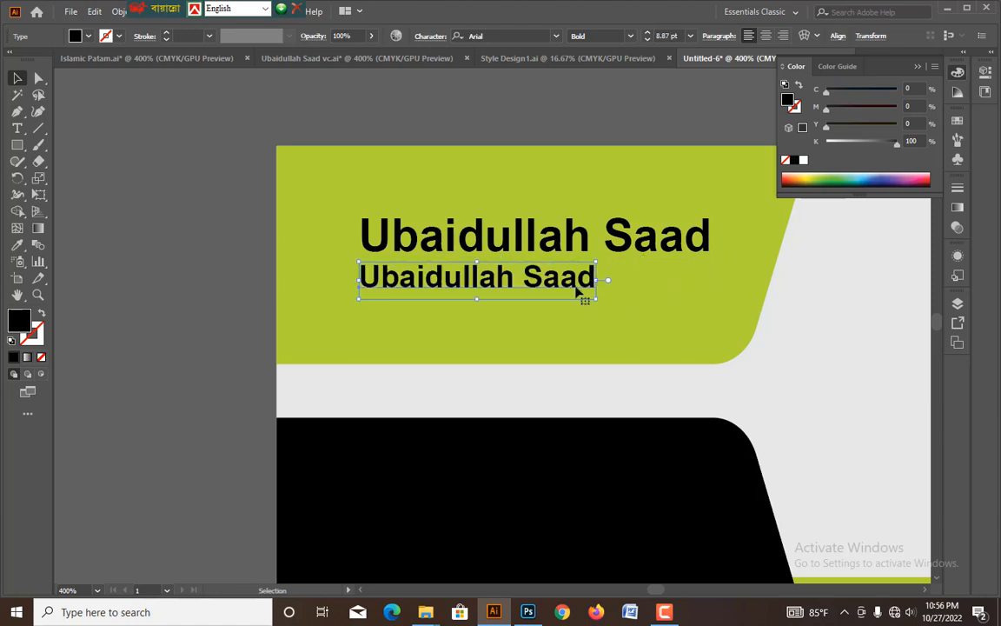
pyautogui.doubleClick(581, 293)
pyautogui.hotkey('ctrl', 'a')
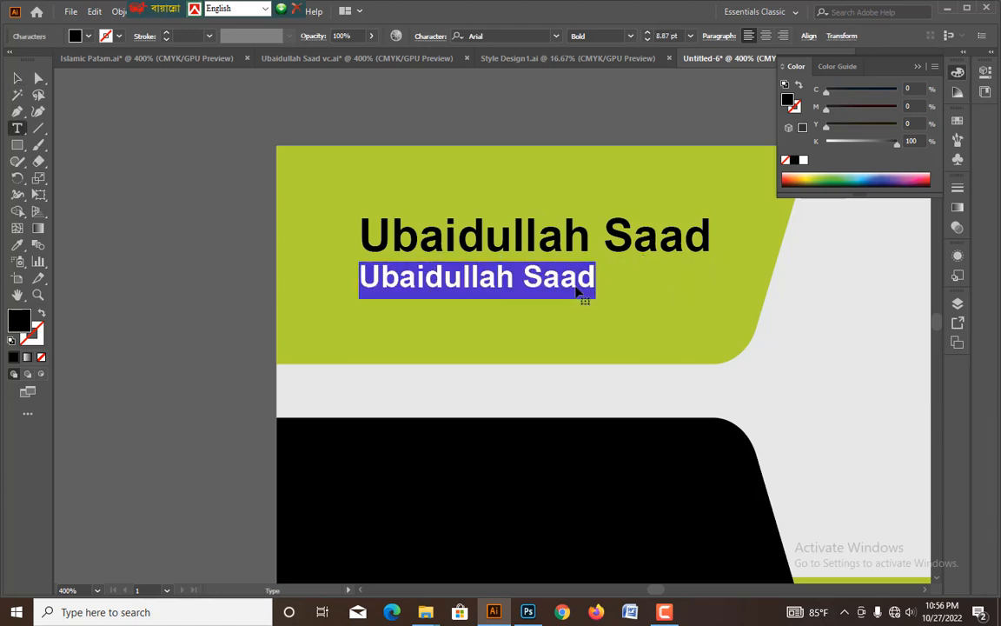
pyautogui.write('Graphics Designer')
pyautogui.press('Escape')
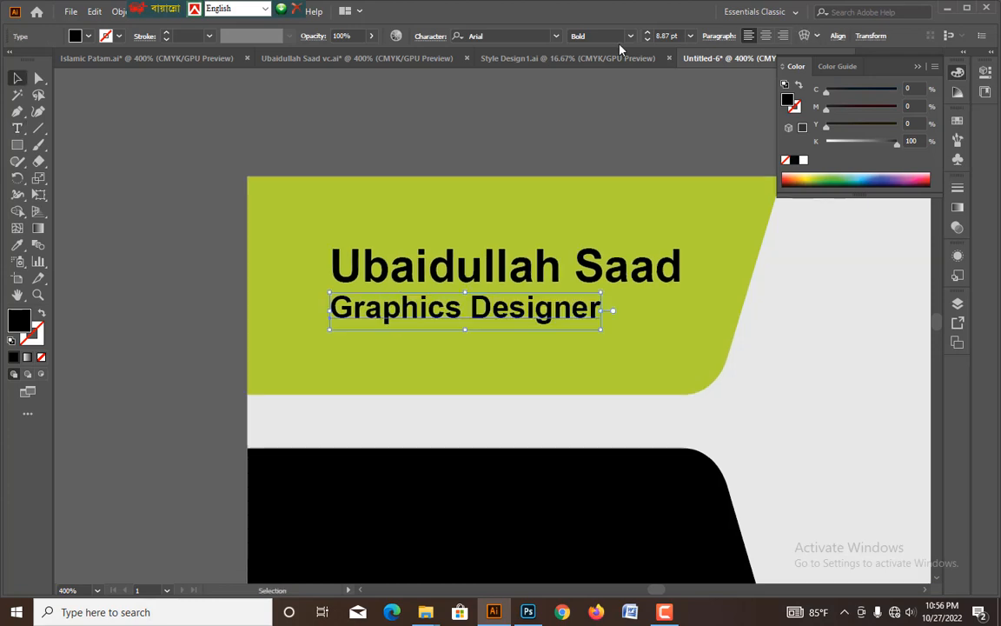
# Set the "Graphics Designer" line's font style to Regular and deselect it.
pyautogui.click(630, 36)
pyautogui.click(590, 65)
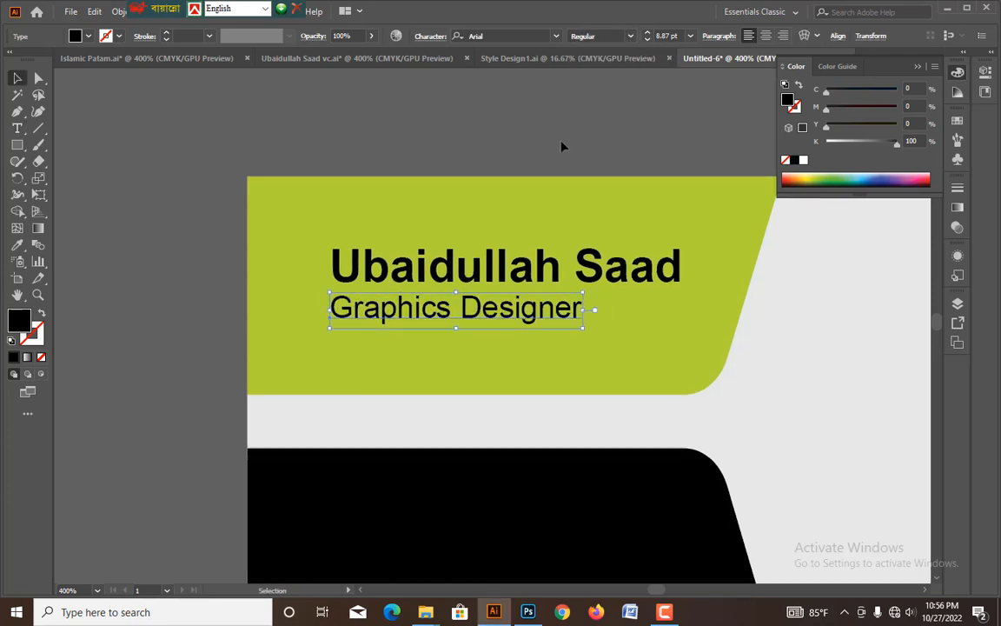
pyautogui.click(561, 146)
# Copy the three round Facebook, mail and phone icons from Islamic Patam.ai and paste them into the business card document.
pyautogui.moveTo(465, 375); pyautogui.dragTo(504, 239)
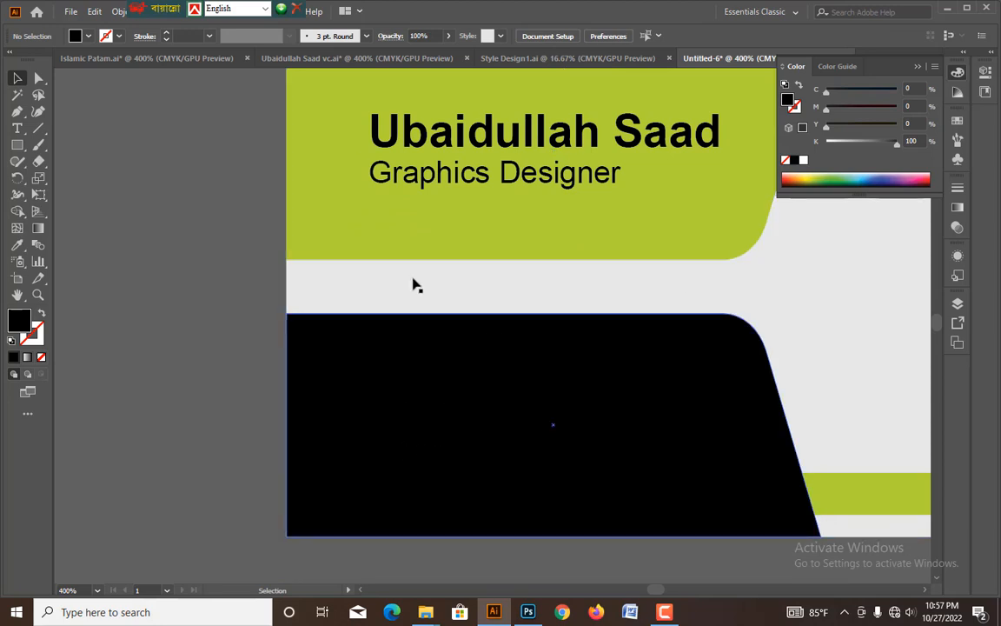
pyautogui.click(195, 59)
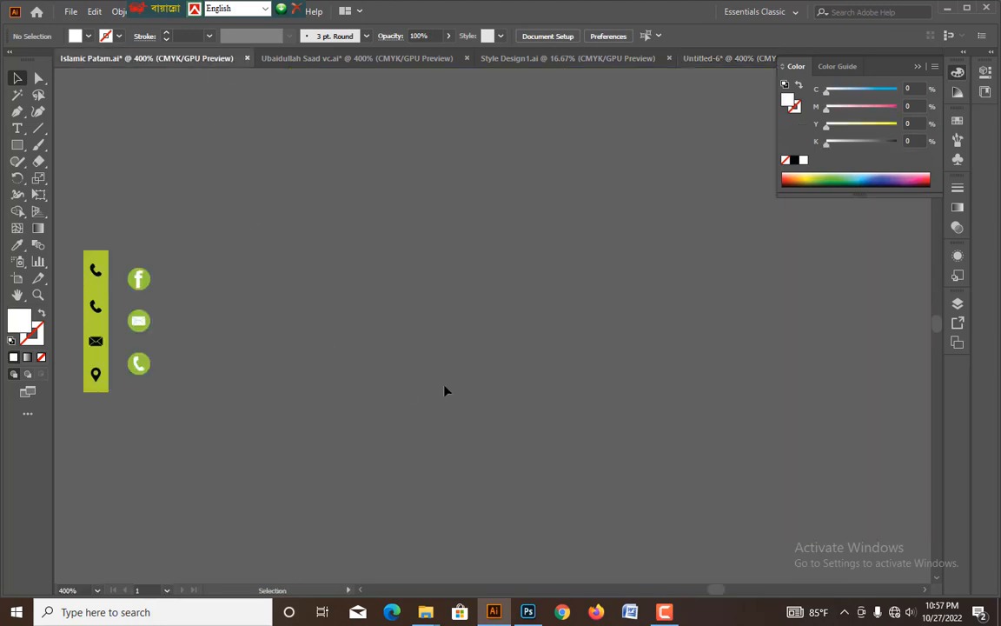
pyautogui.moveTo(361, 354); pyautogui.dragTo(479, 355)
pyautogui.moveTo(253, 257); pyautogui.dragTo(265, 378)
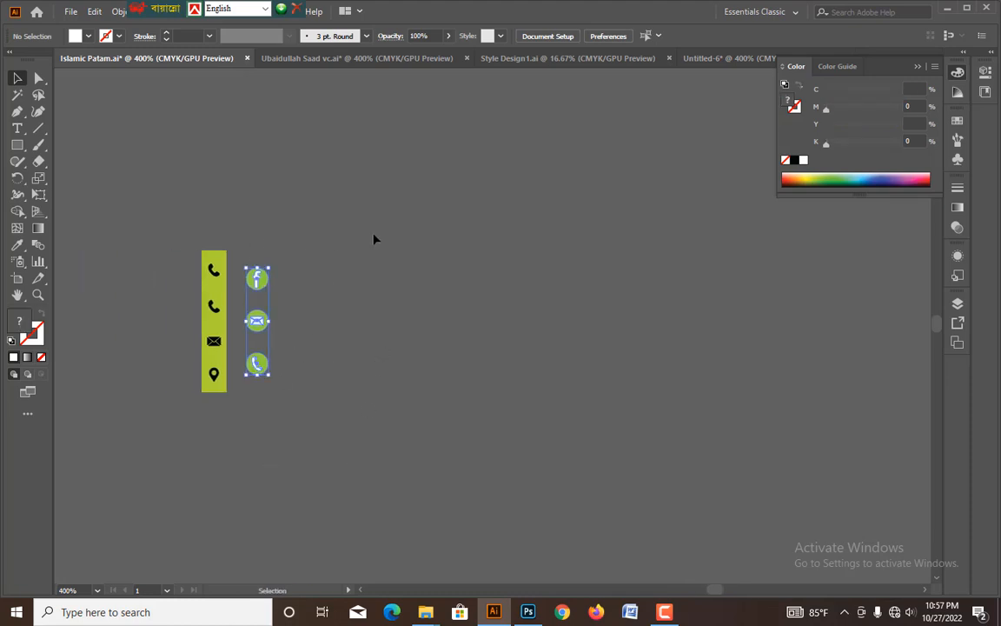
pyautogui.click(694, 59)
pyautogui.hotkey('ctrl', 'v')
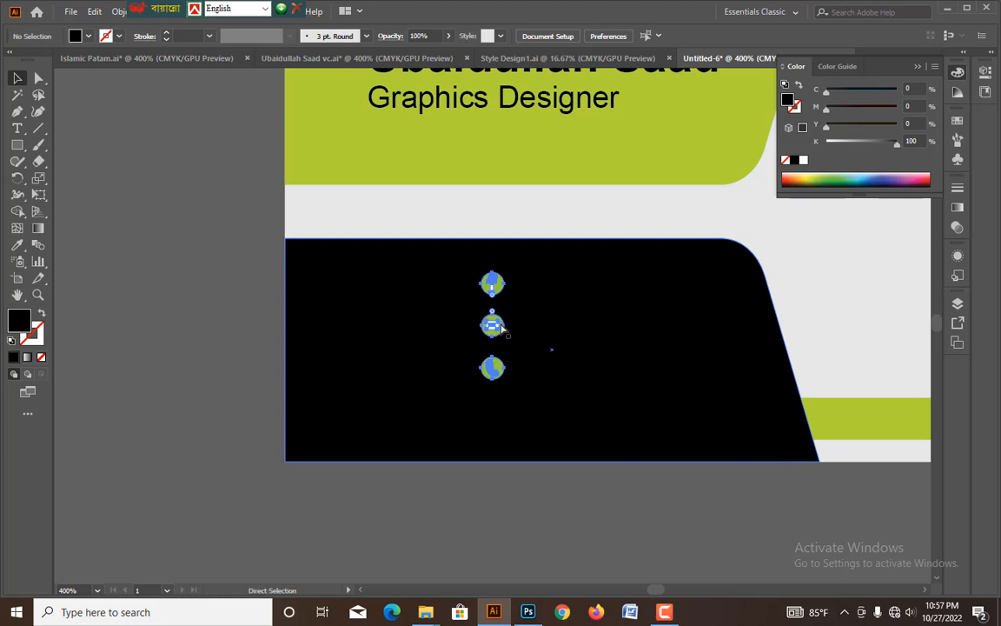
# Place the column of three icons, slightly enlarged, near the black shape's left edge and deselect it.
pyautogui.moveTo(499, 310); pyautogui.dragTo(375, 290)
pyautogui.click(179, 280)
pyautogui.moveTo(171, 281); pyautogui.dragTo(204, 264)
# Recolour the three icon circles with the lime green sampled from the upper shape, and deselect them.
pyautogui.hotkey('ctrl', '+')
pyautogui.hotkey('ctrl', '+')
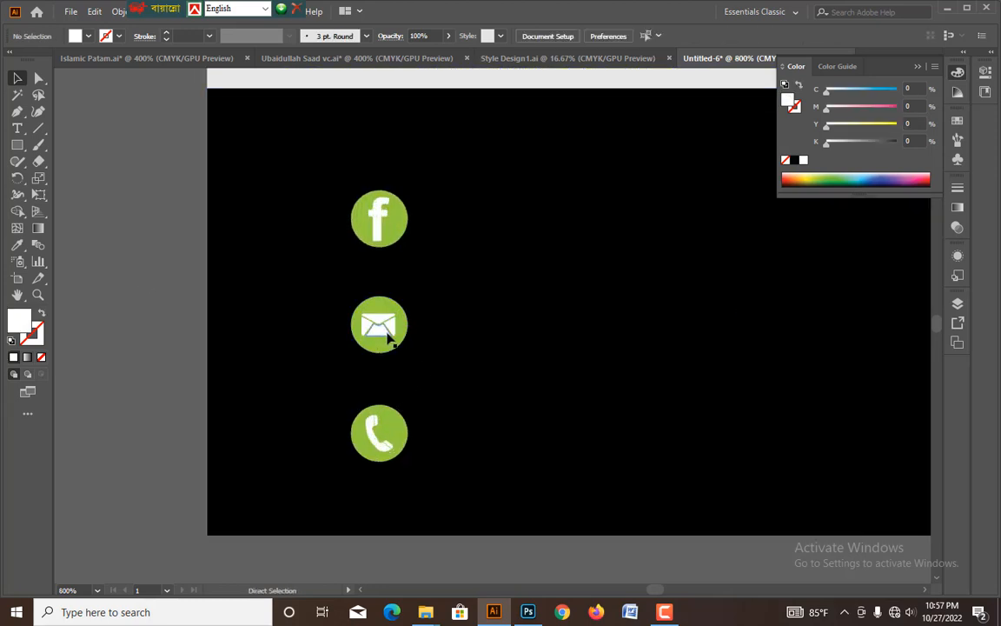
pyautogui.hotkey('ctrl', '-')
pyautogui.hotkey('ctrl', '-')
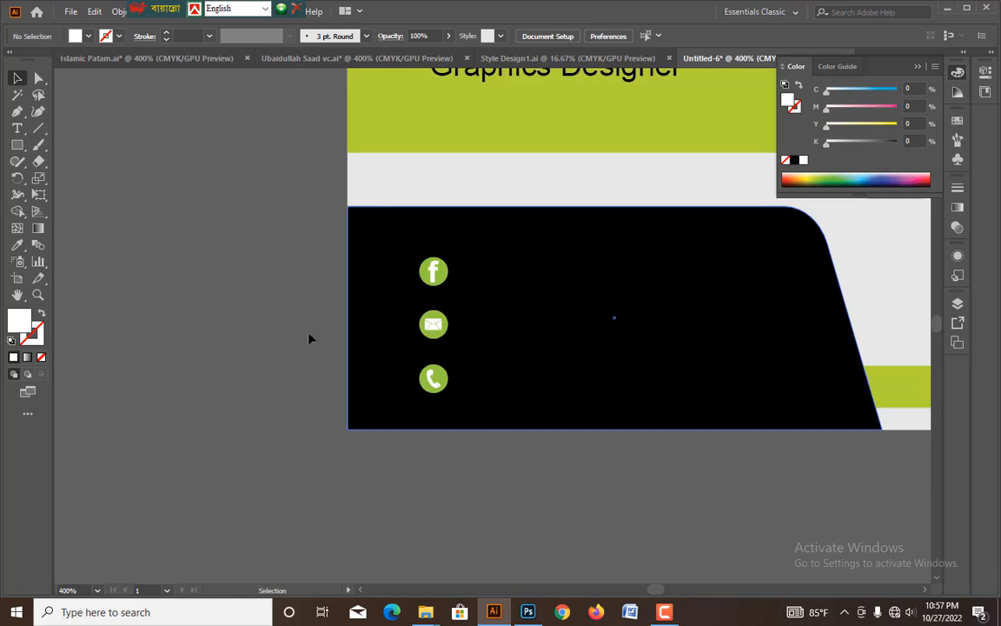
pyautogui.click(39, 79)
pyautogui.click(475, 361)
pyautogui.click(451, 381)
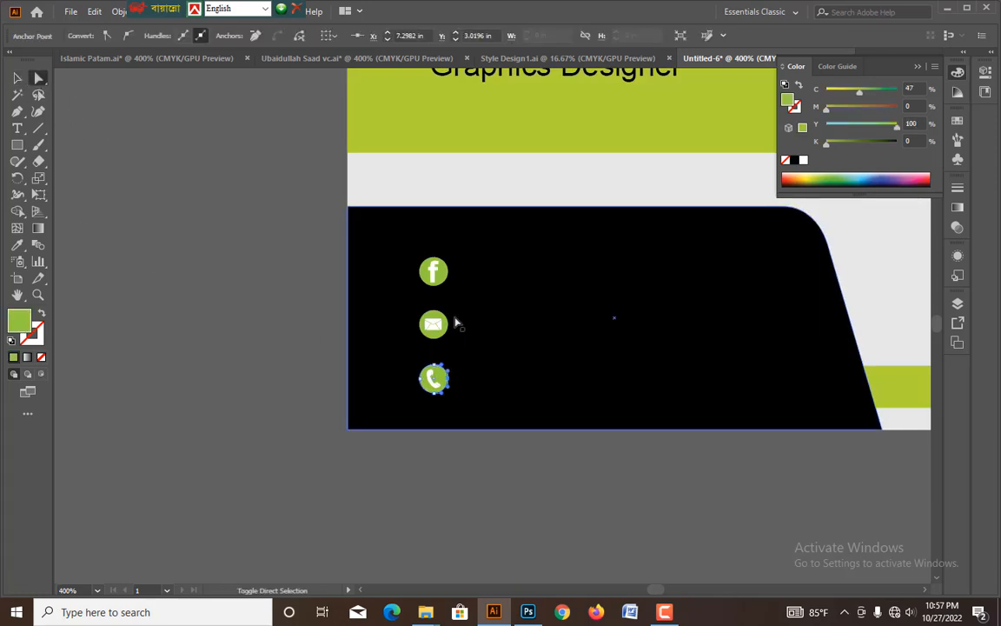
pyautogui.keyDown('shift'); pyautogui.click(451, 324); pyautogui.keyUp('shift')
pyautogui.keyDown('shift'); pyautogui.click(452, 275); pyautogui.keyUp('shift')
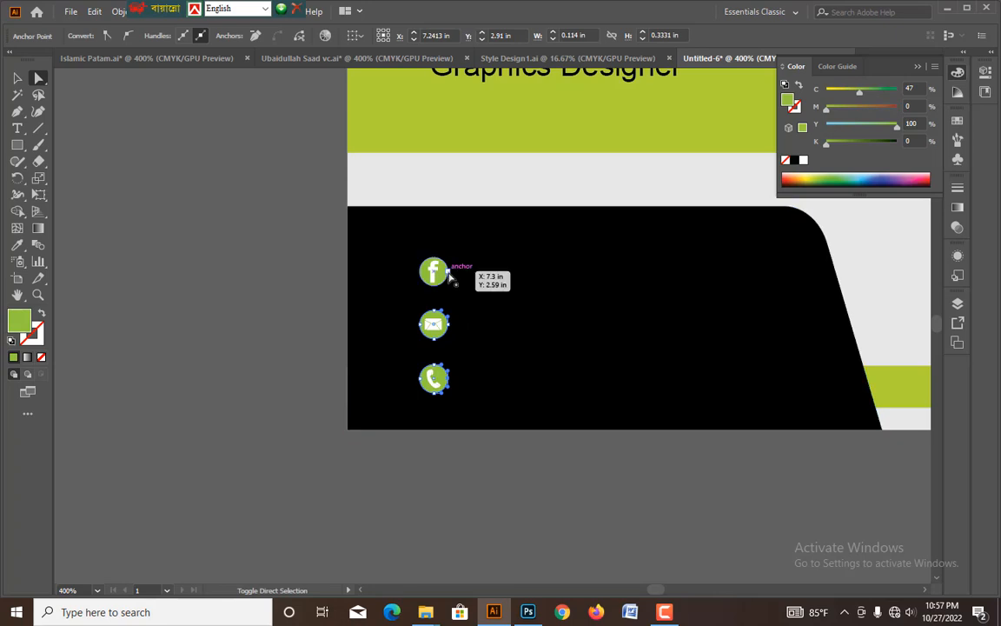
pyautogui.click(17, 244)
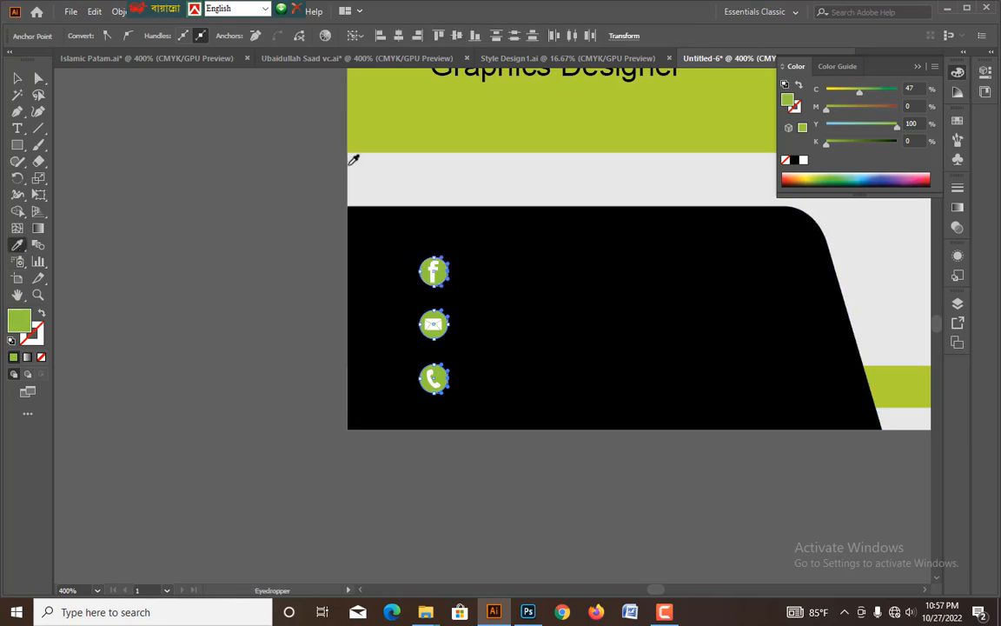
pyautogui.click(385, 133)
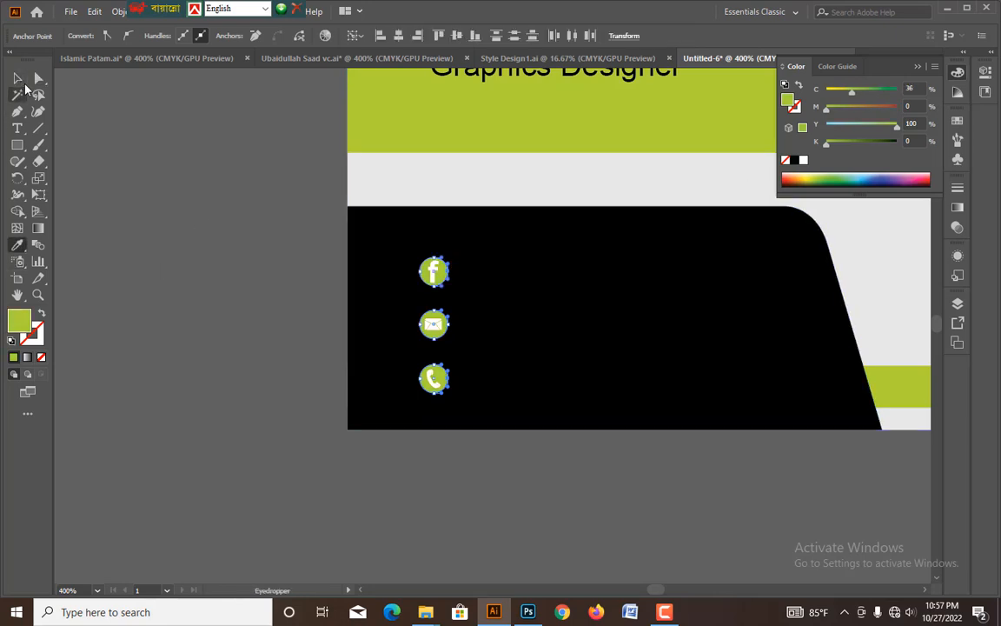
pyautogui.click(24, 79)
pyautogui.click(244, 213)
# Fill the Facebook, mail and phone symbols inside the circles with black, K 100%, and deselect them.
pyautogui.hotkey('ctrl', '=')
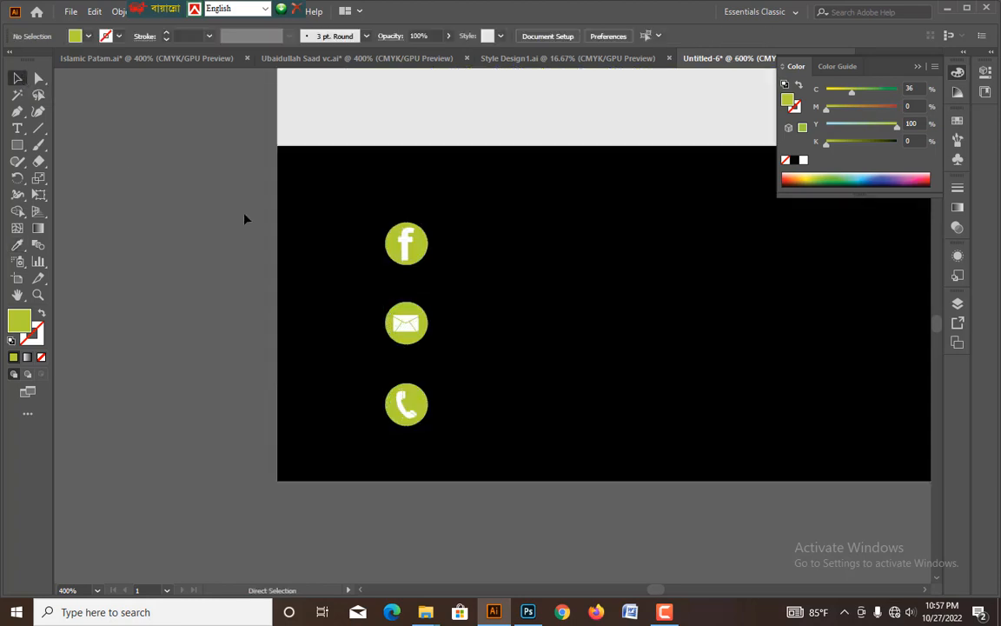
pyautogui.moveTo(427, 286); pyautogui.dragTo(449, 357)
pyautogui.click(369, 318)
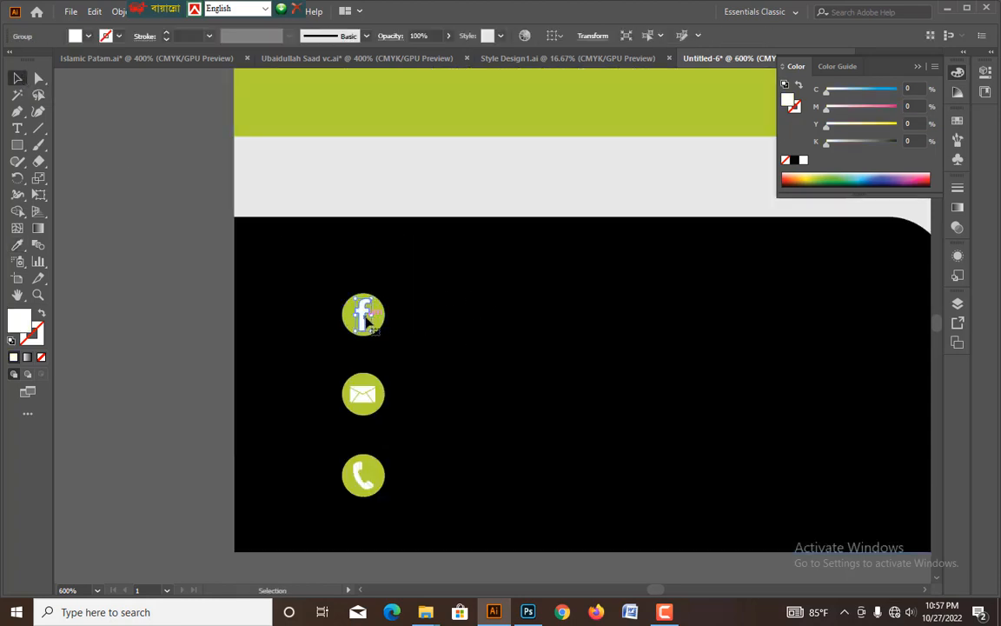
pyautogui.keyDown('shift'); pyautogui.click(365, 396); pyautogui.keyUp('shift')
pyautogui.keyDown('shift'); pyautogui.click(365, 477); pyautogui.keyUp('shift')
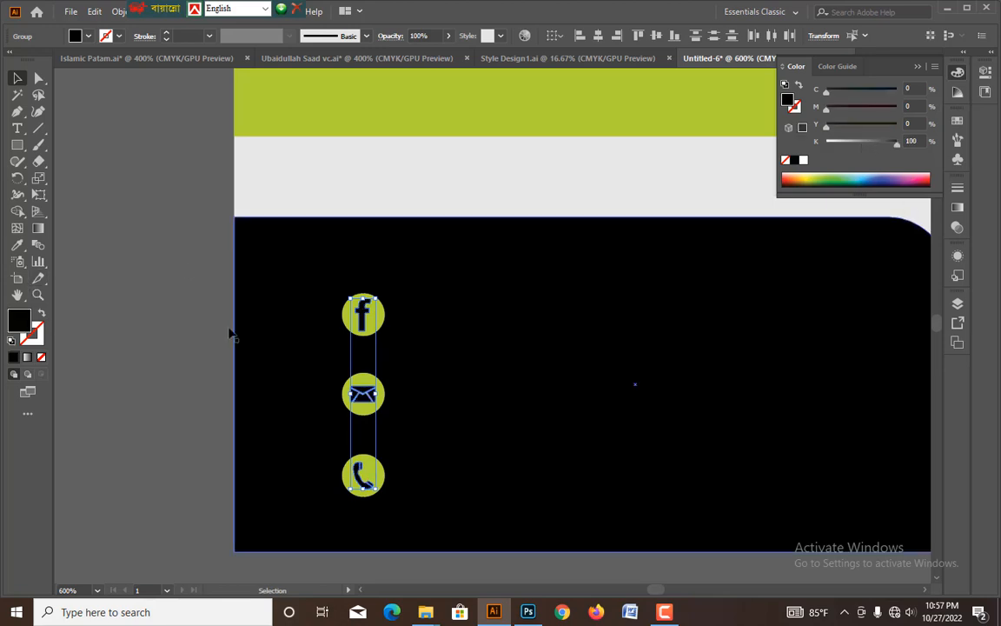
pyautogui.click(181, 283)
# Copy the name line beside the Facebook icon, reduce it to 11 pt and fill it with white.
pyautogui.hotkey('ctrl', '-')
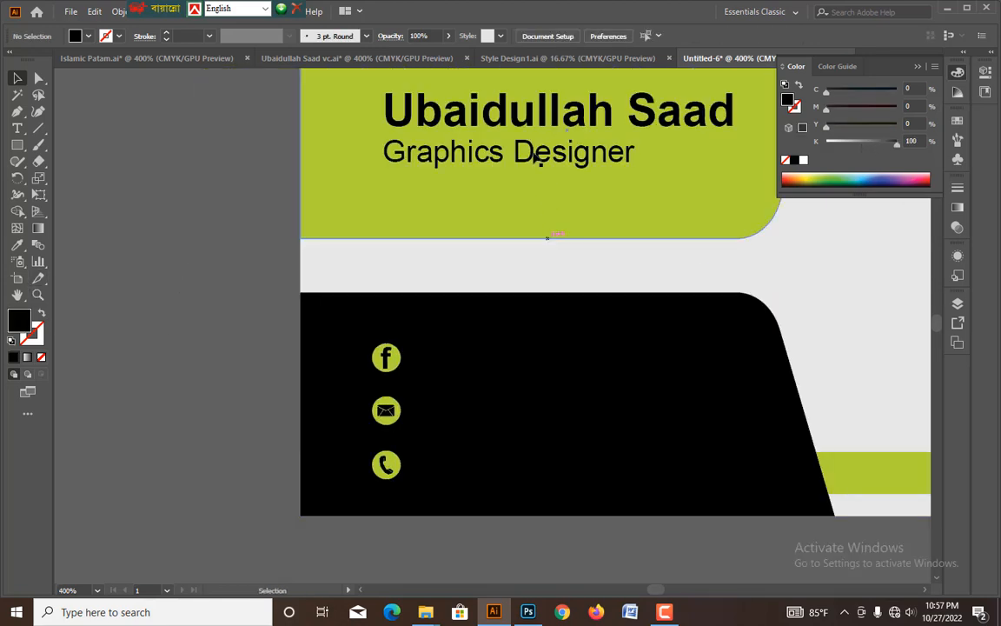
pyautogui.moveTo(513, 128); pyautogui.dragTo(529, 379)
pyautogui.moveTo(770, 361); pyautogui.dragTo(710, 361)
pyautogui.moveTo(846, 145); pyautogui.dragTo(722, 154)
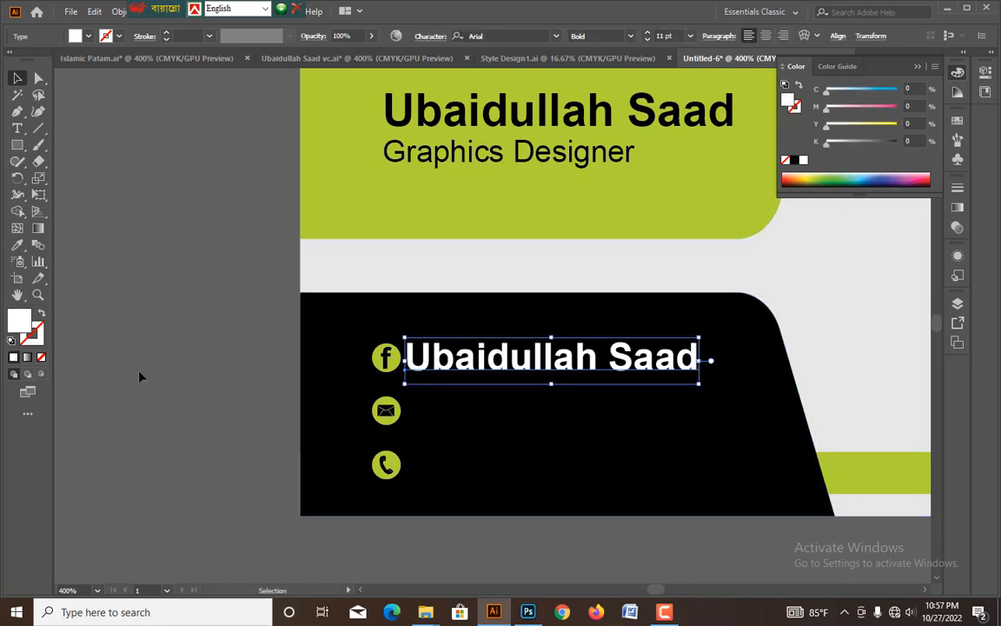
# Set the white name line to Arial Regular, shrink it to suit the Facebook icon and deselect it.
pyautogui.click(629, 36)
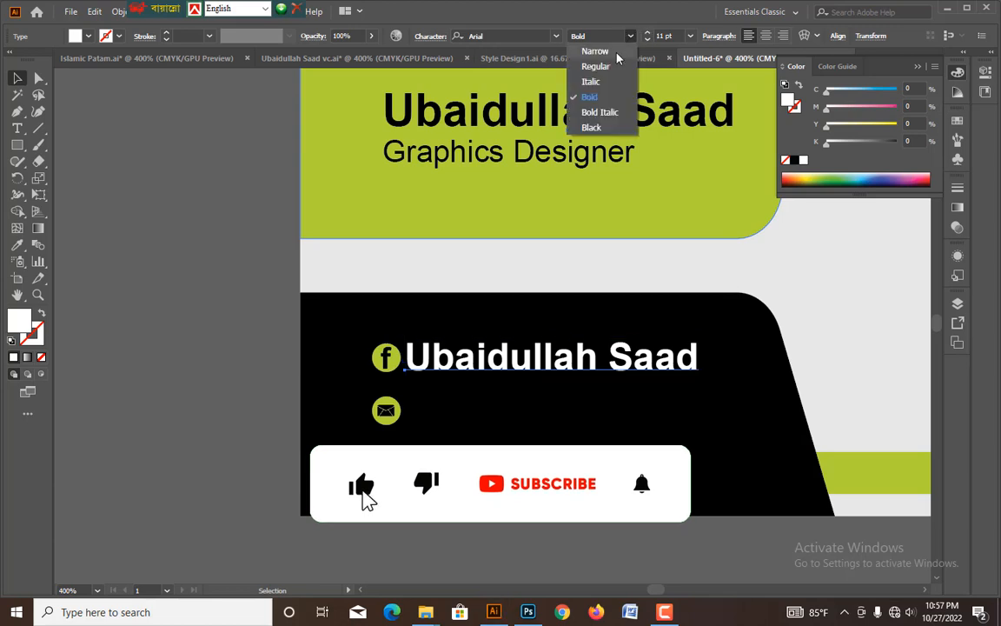
pyautogui.click(586, 94)
pyautogui.moveTo(682, 359); pyautogui.dragTo(639, 359)
pyautogui.click(148, 377)
pyautogui.scroll(-2, 179, 330)
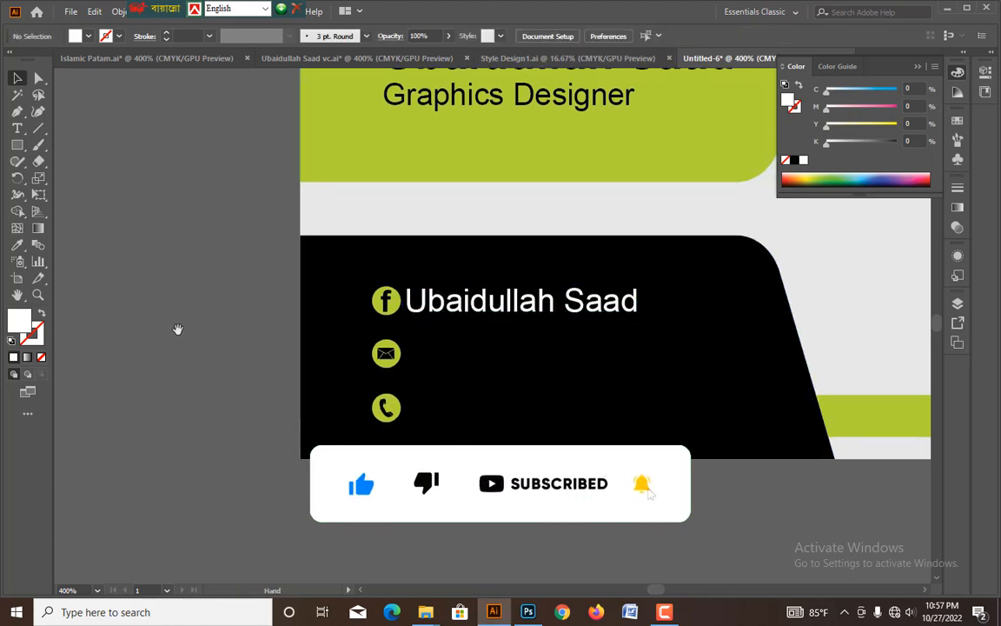
pyautogui.hotkey('ctrl', '=')
pyautogui.click(436, 310)
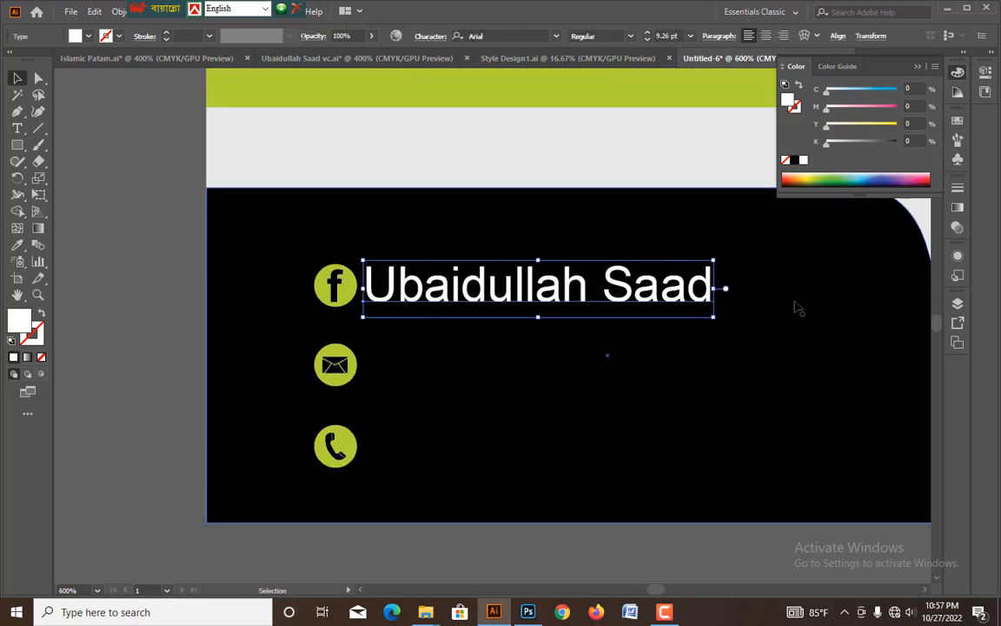
pyautogui.moveTo(716, 289); pyautogui.dragTo(698, 294)
pyautogui.moveTo(491, 320); pyautogui.dragTo(537, 315)
pyautogui.click(72, 283)
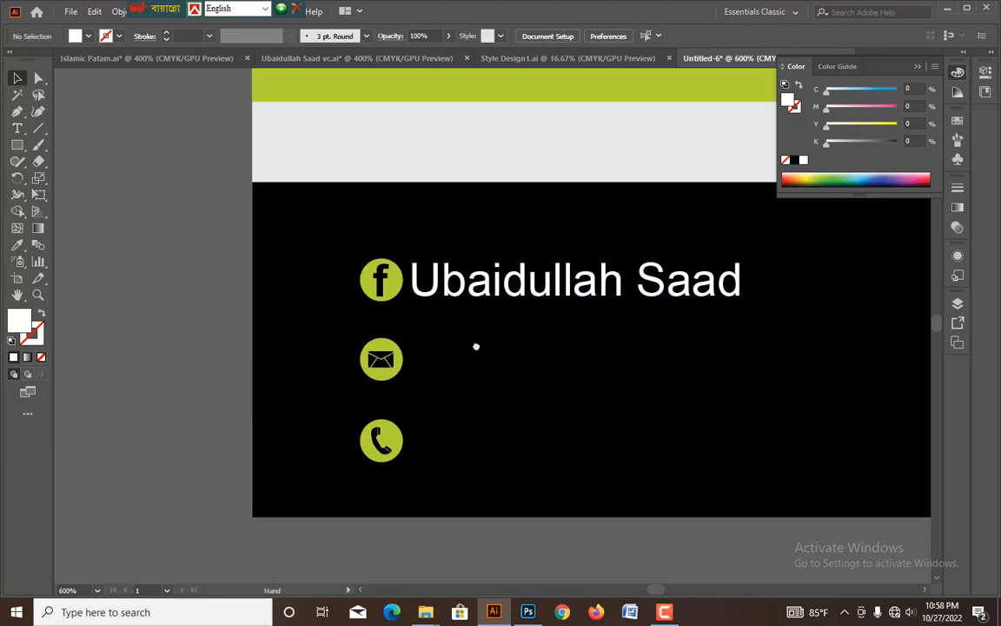
# Copy the white name line beside the mail icon and replace its text with the contact's e-mail address.
pyautogui.moveTo(476, 347); pyautogui.dragTo(468, 344)
pyautogui.moveTo(524, 295); pyautogui.dragTo(513, 372)
pyautogui.click(122, 13)
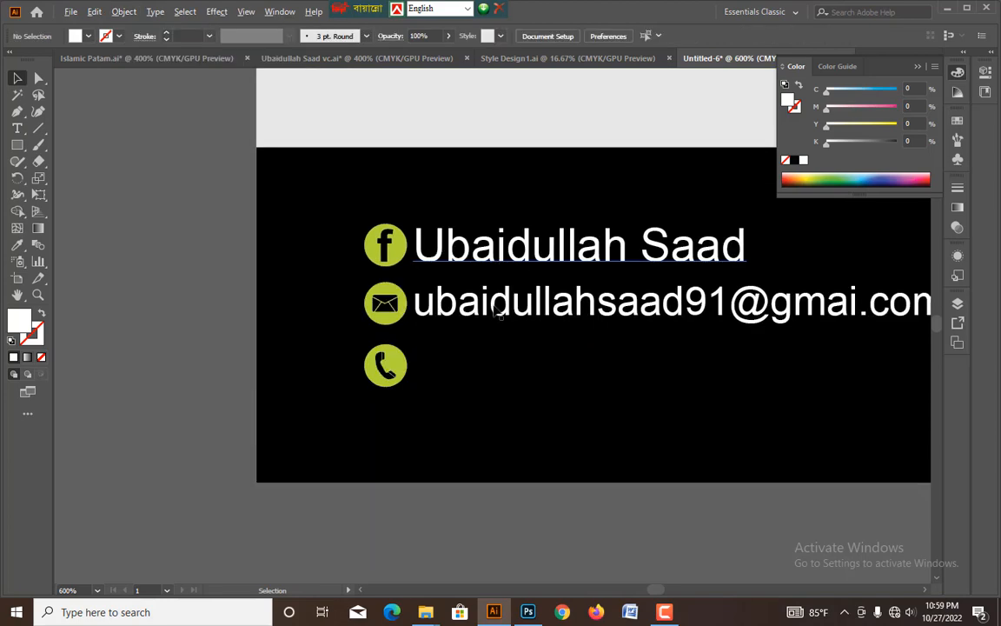
# Copy the e-mail line beside the phone icon and replace its text with the contact's two phone numbers, separated by a comma.
pyautogui.moveTo(489, 328); pyautogui.dragTo(492, 383)
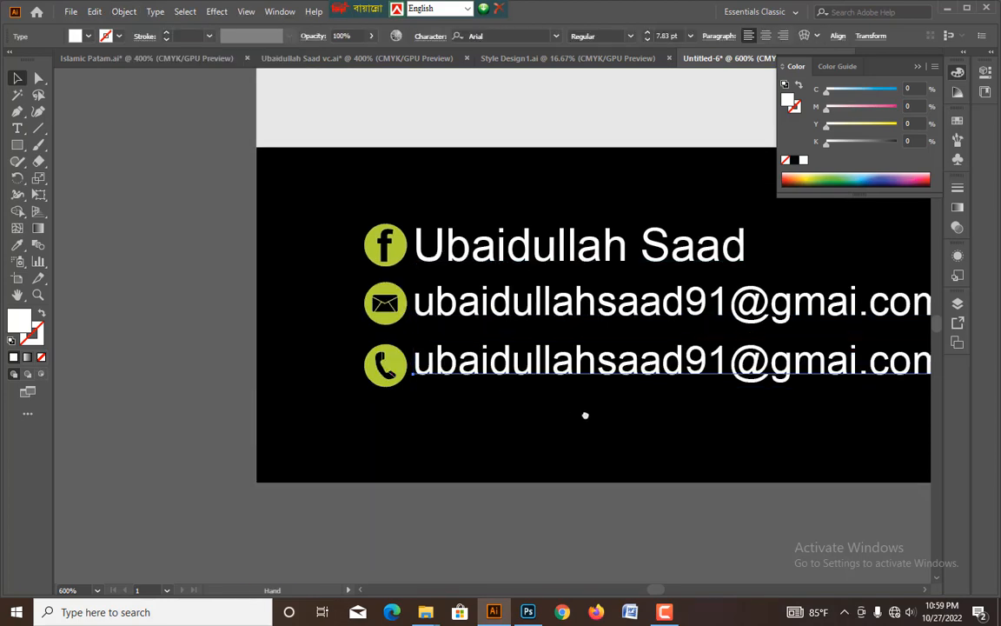
pyautogui.moveTo(586, 414); pyautogui.dragTo(497, 429)
pyautogui.doubleClick(585, 390)
pyautogui.hotkey('ctrl', 'a')
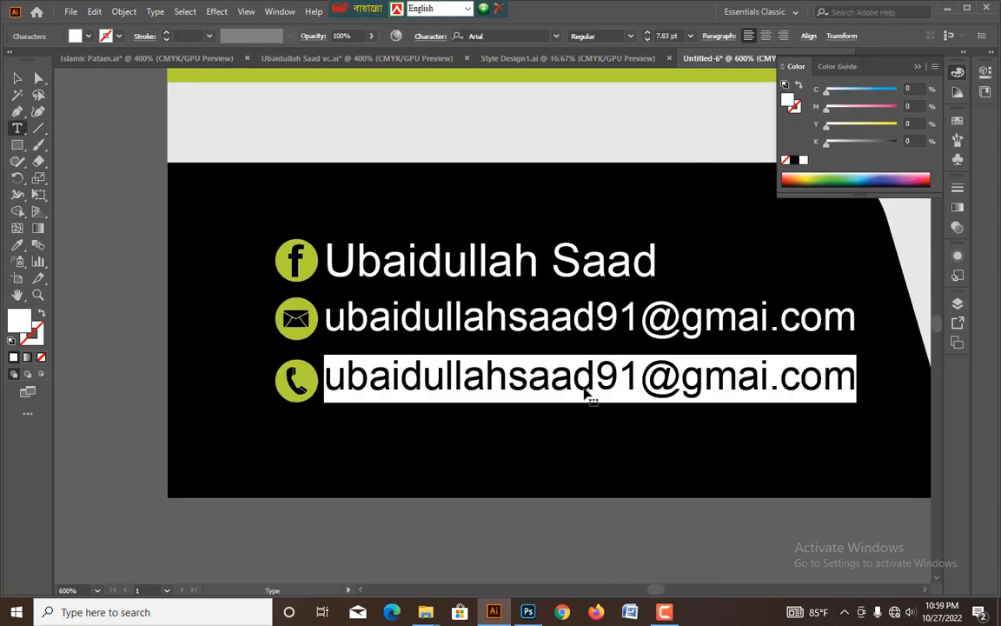
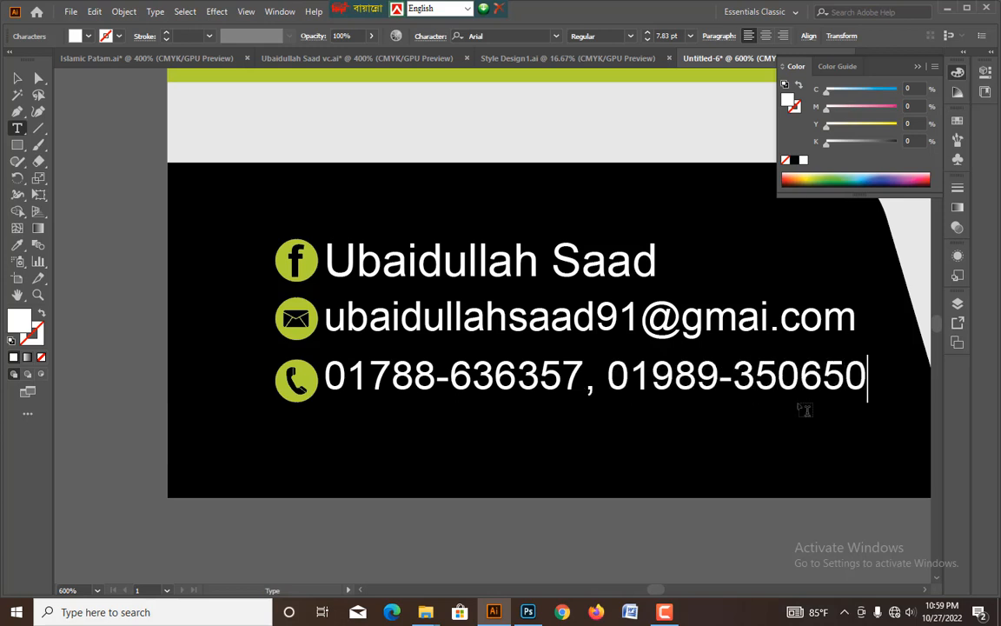
# Finish and deselect the phone-number line, and move the bold name line slightly up to widen the gap above the job title.
pyautogui.click(16, 79)
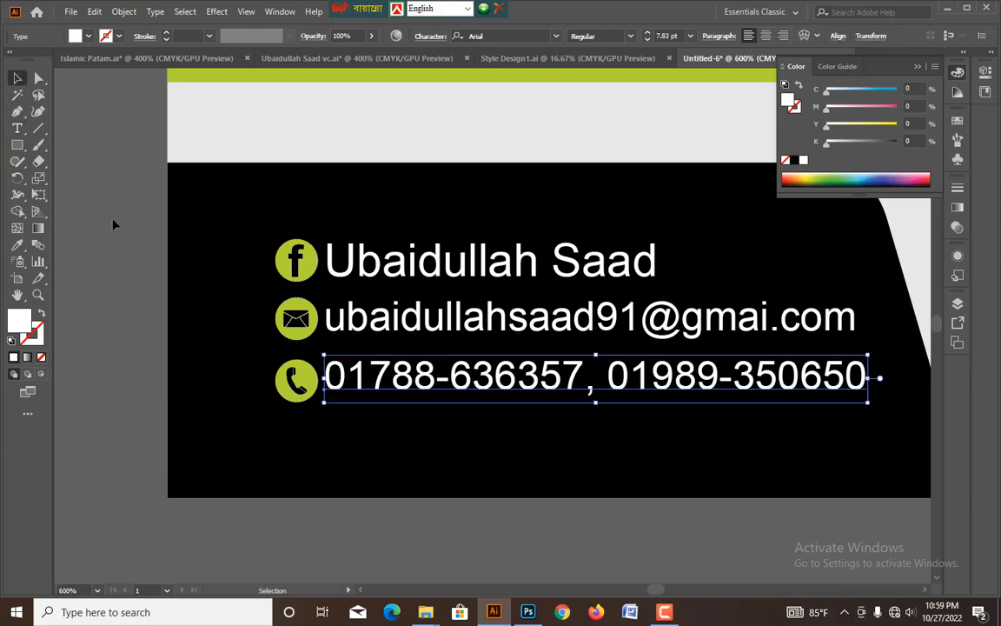
pyautogui.click(113, 224)
pyautogui.hotkey('ctrl', '0')
pyautogui.hotkey('ctrl', '+')
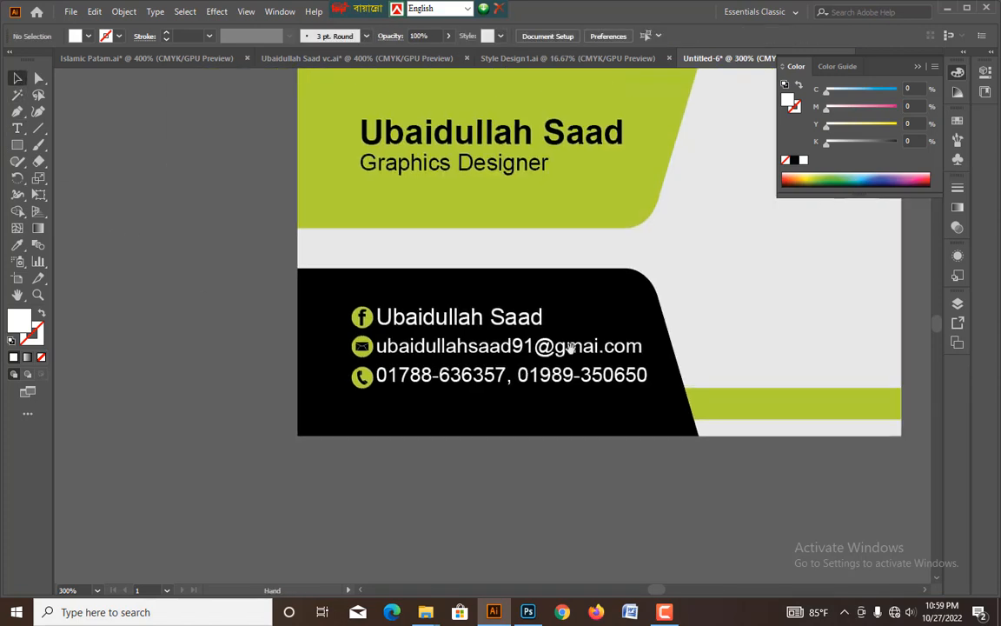
pyautogui.moveTo(773, 273); pyautogui.dragTo(617, 365)
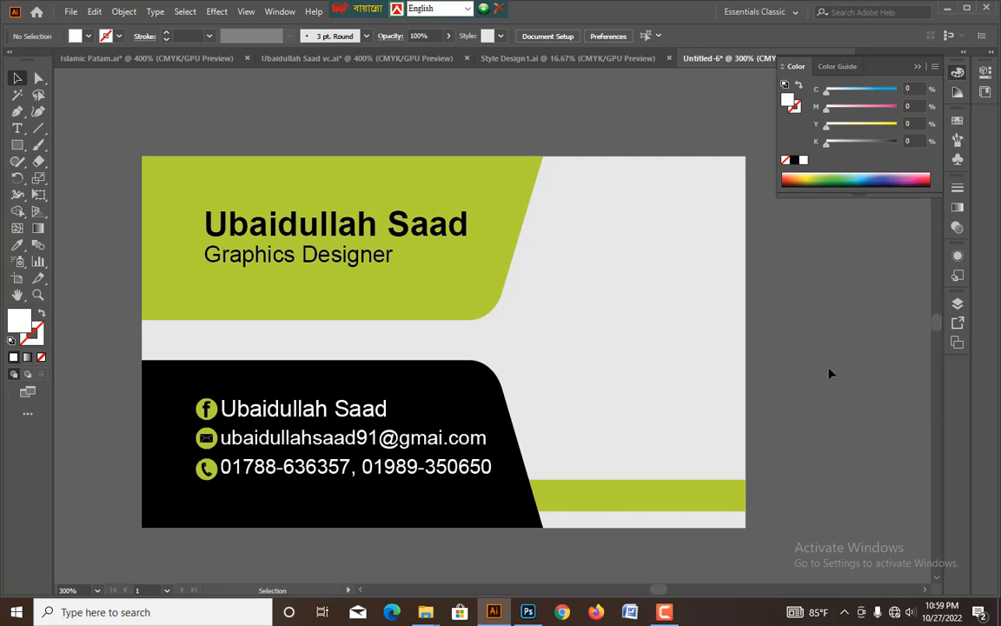
pyautogui.hscroll(-5, 542, 262)
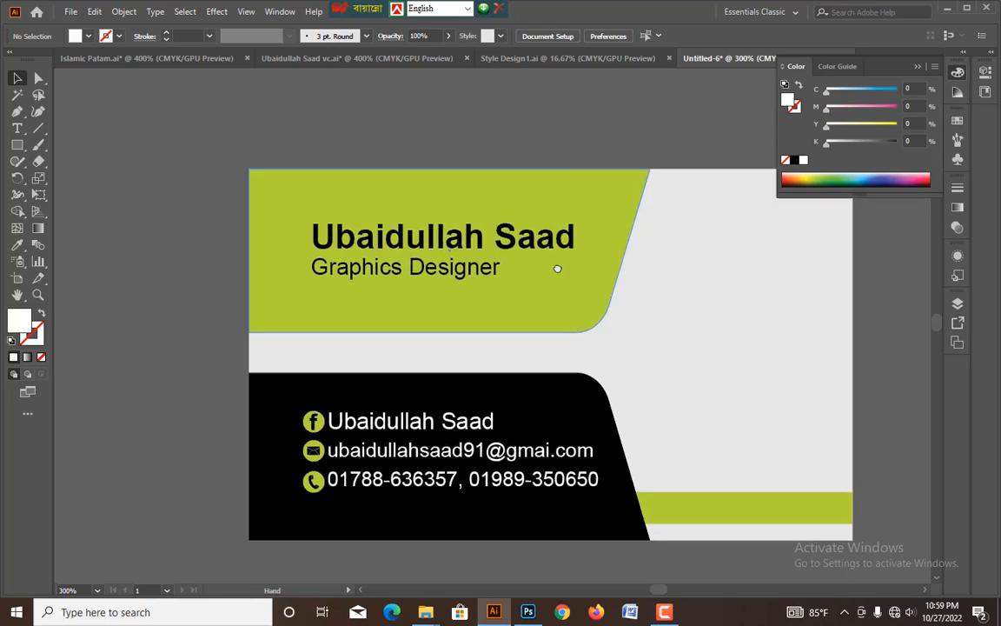
pyautogui.click(540, 254)
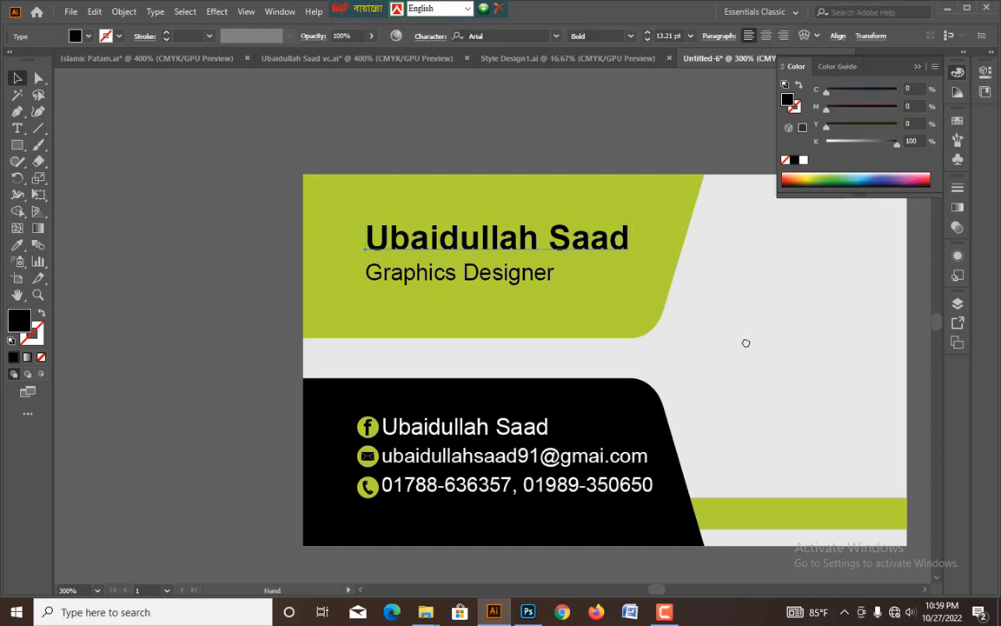
pyautogui.hscroll(2, 744, 341)
# Copy the portrait logo group from the other open document (the vc.ai file) and paste it into the business card.
pyautogui.click(325, 58)
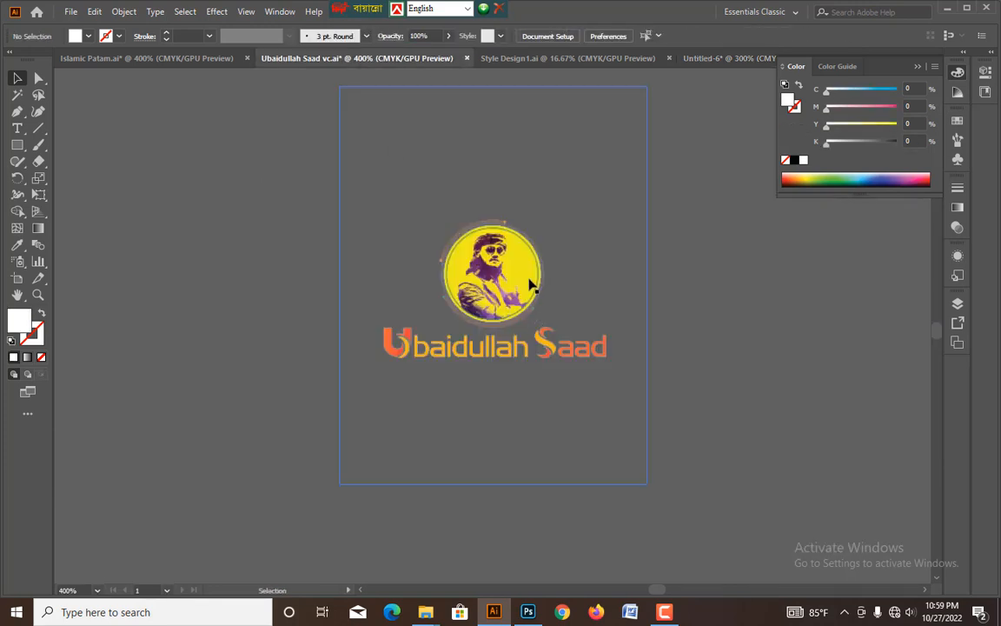
pyautogui.click(477, 254)
pyautogui.hotkey('ctrl', 'c')
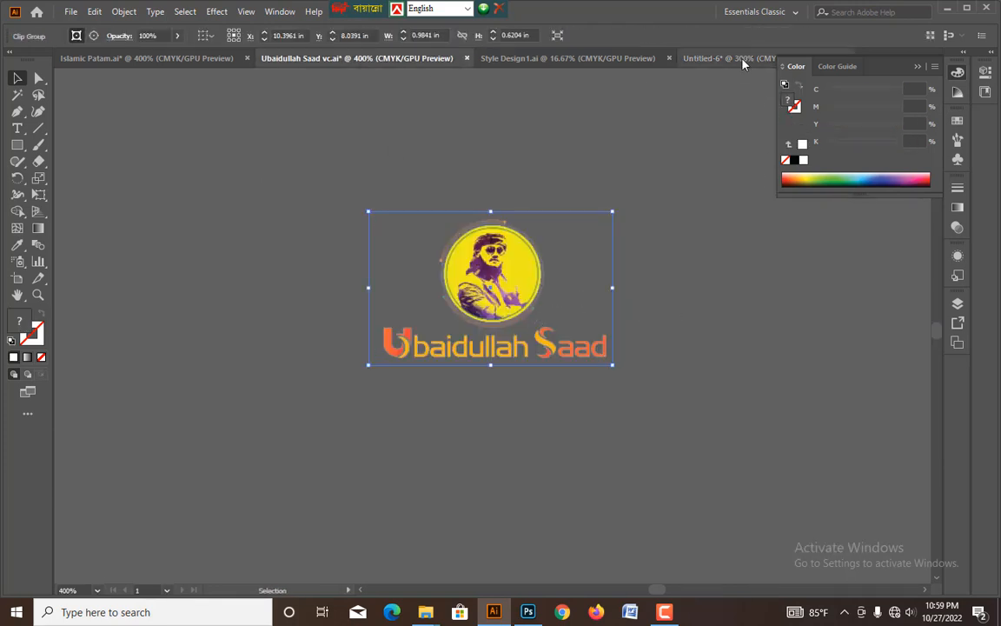
pyautogui.click(734, 58)
pyautogui.hscroll(3, 700, 266)
pyautogui.hotkey('ctrl', 'v')
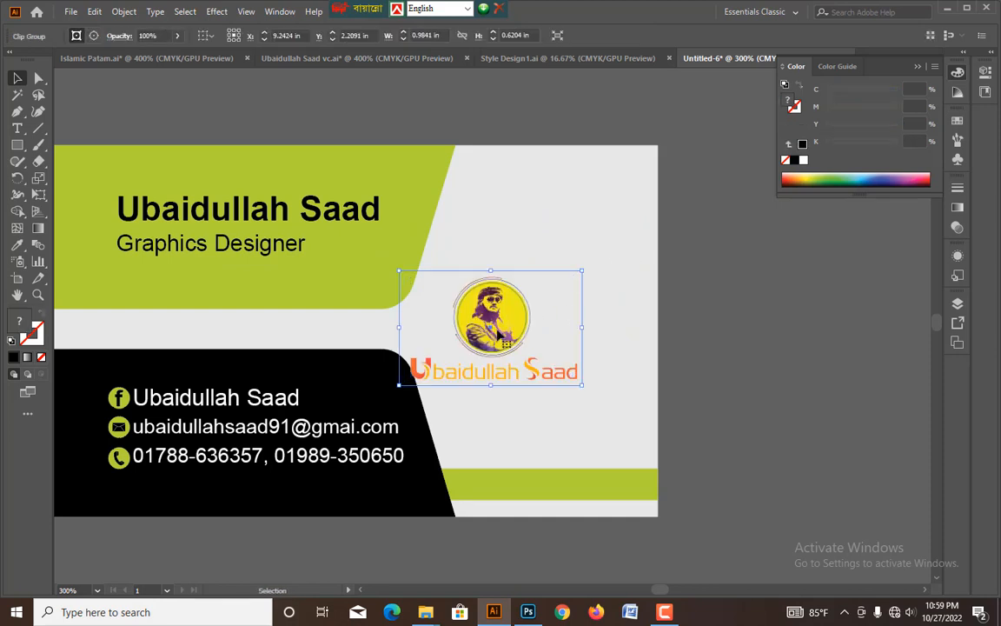
# Center the pasted logo on the card's light grey area, enlarge it proportionally to about 0.71 in high, nudge it up and deselect it.
pyautogui.moveTo(502, 334); pyautogui.dragTo(620, 335)
pyautogui.click(750, 342)
pyautogui.click(584, 312)
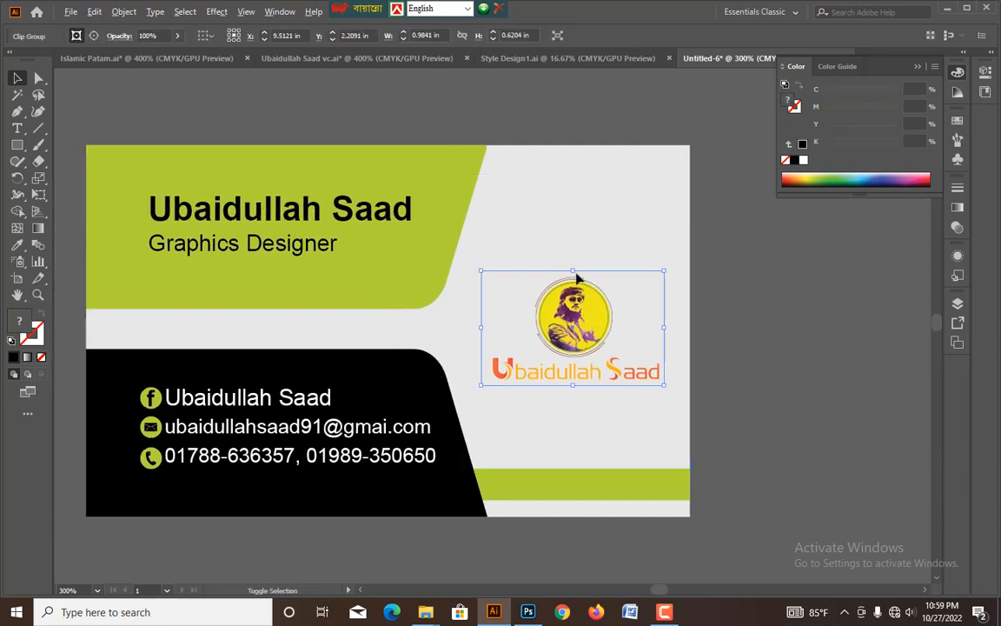
pyautogui.moveTo(573, 270); pyautogui.dragTo(574, 263)
pyautogui.click(749, 336)
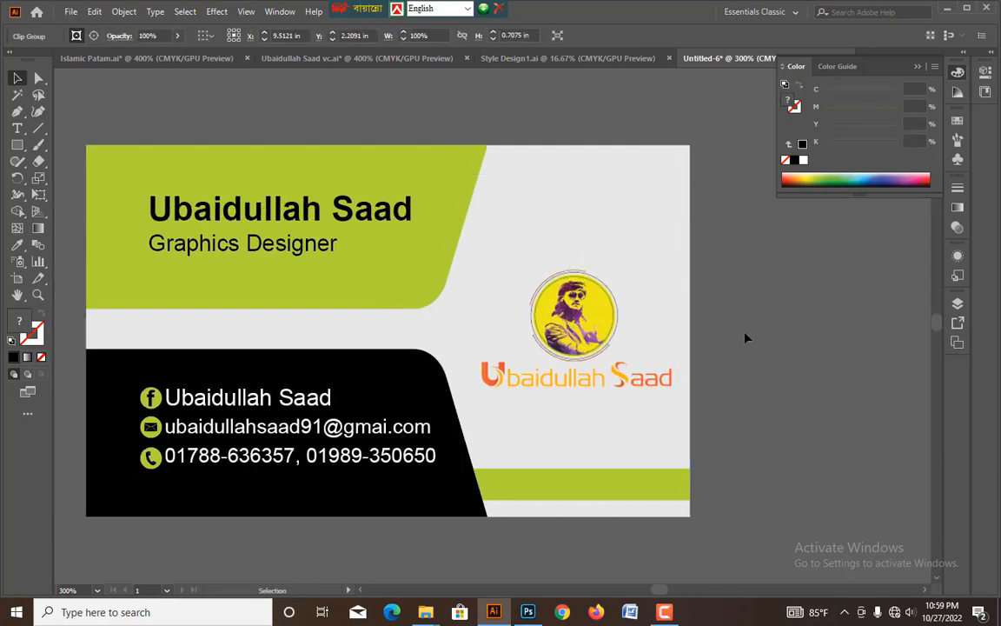
pyautogui.moveTo(471, 319); pyautogui.dragTo(603, 317)
pyautogui.moveTo(709, 346); pyautogui.dragTo(739, 355)
pyautogui.click(871, 365)
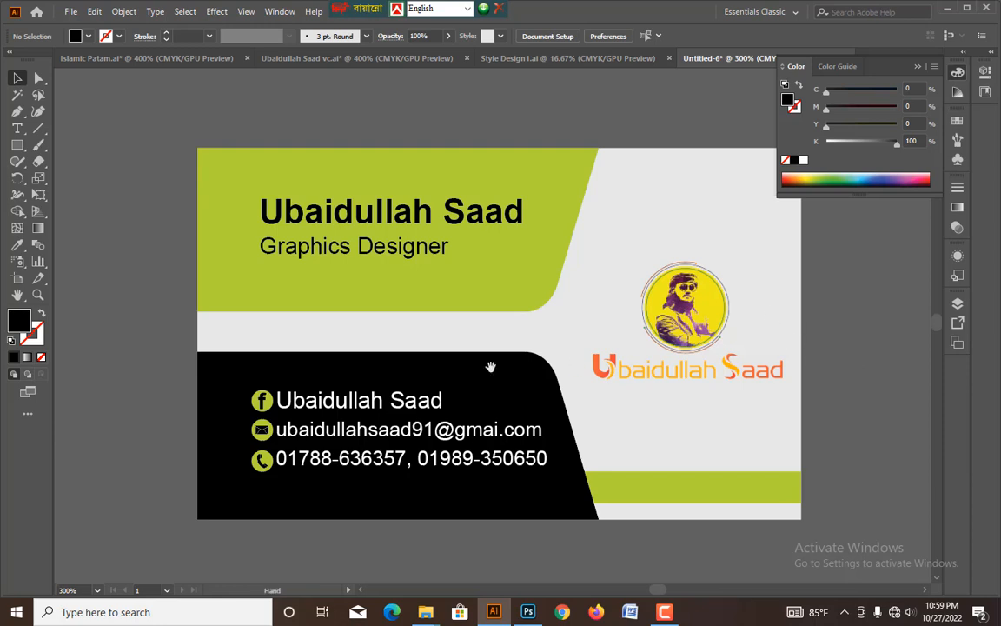
# Correct the domain in the card's e-mail line to gmail.com and minimize the program window.
pyautogui.hscroll(-5, 458, 363)
pyautogui.hscroll(-1, 400, 293)
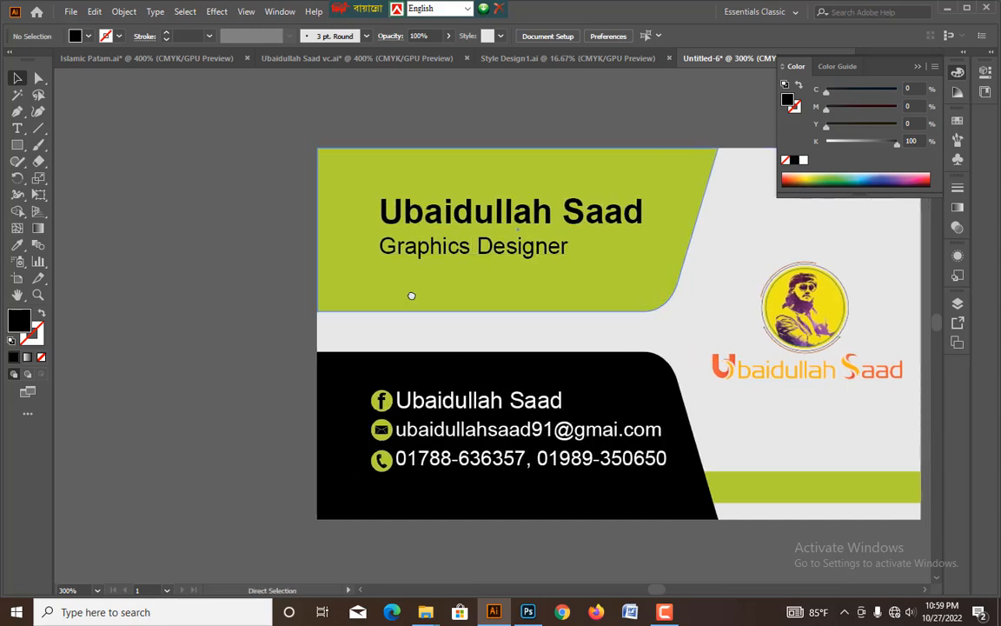
pyautogui.hotkey('ctrl', '+')
pyautogui.moveTo(412, 295); pyautogui.dragTo(475, 283)
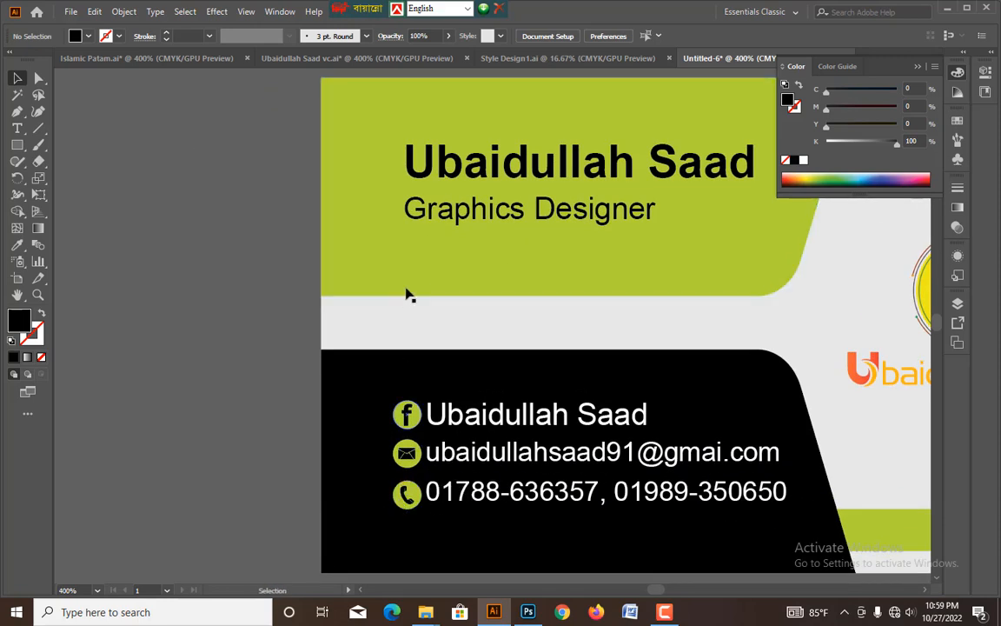
pyautogui.moveTo(658, 357); pyautogui.dragTo(472, 356)
pyautogui.hotkey('ctrl', '-')
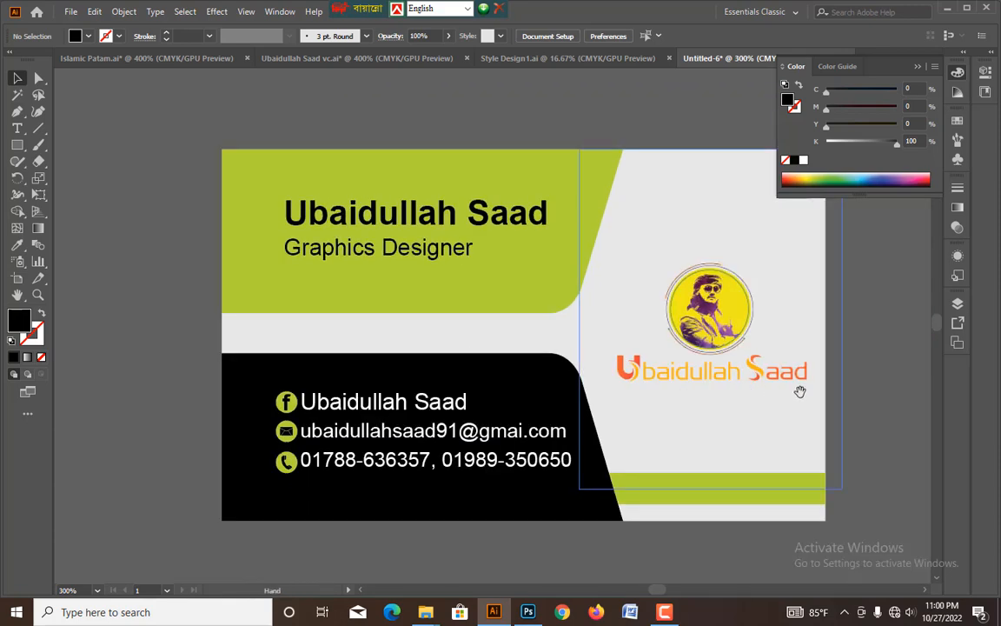
pyautogui.hscroll(4, 808, 393)
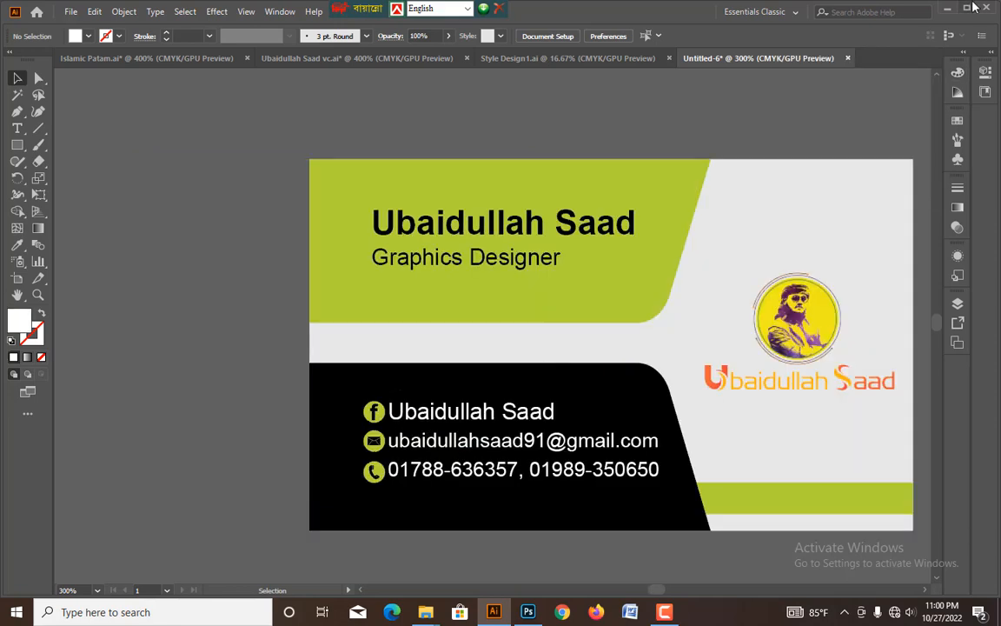
pyautogui.click(948, 11)
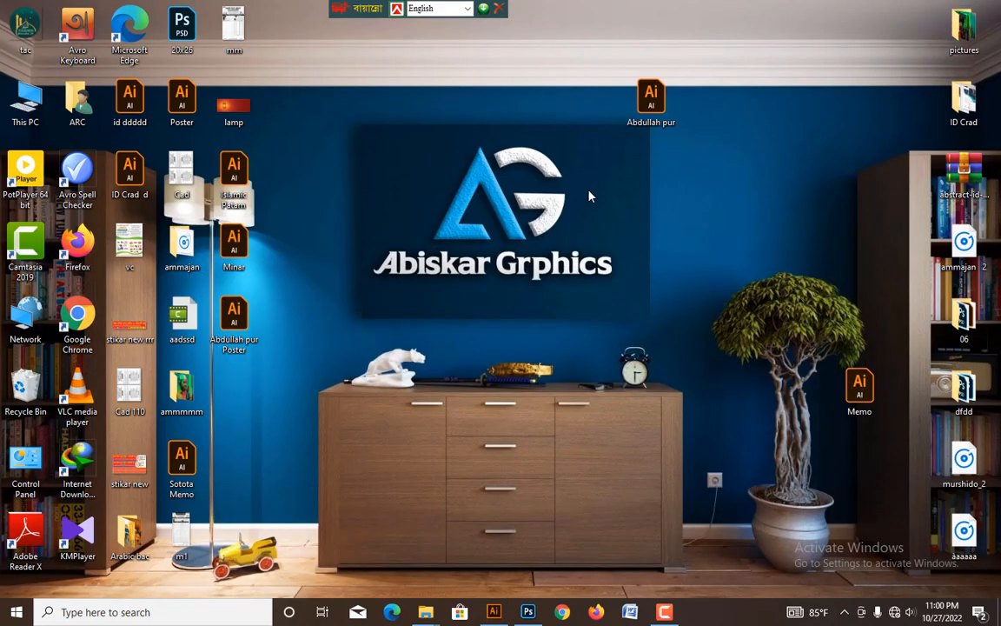